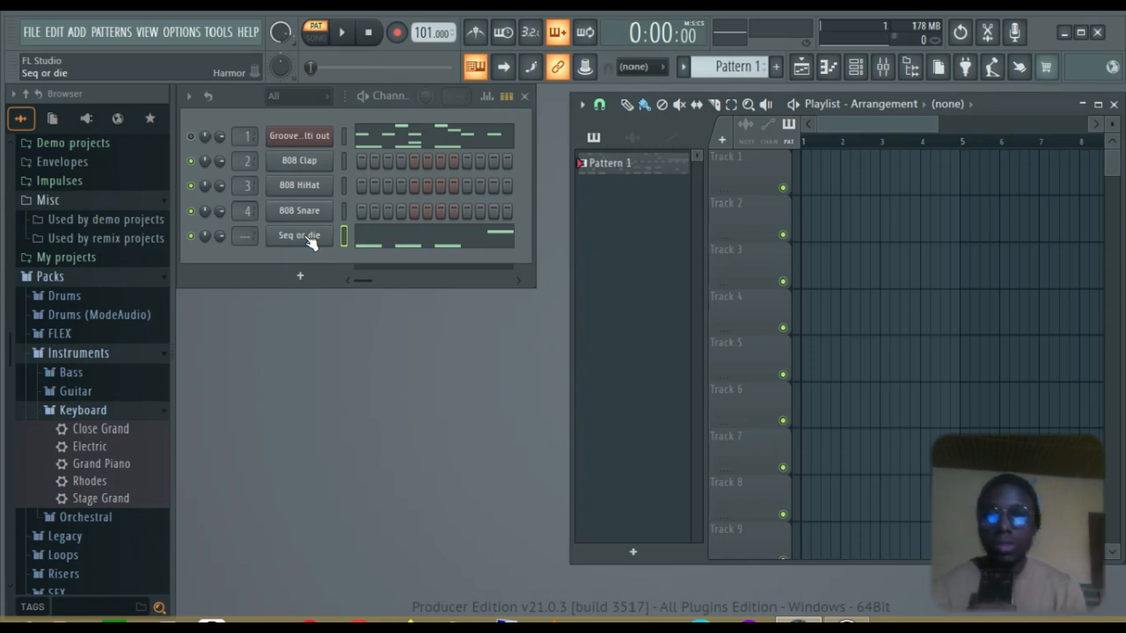
Enable the reverb in the Seq or die Harmor synth and play the pattern to hear it
left_click(300, 235)
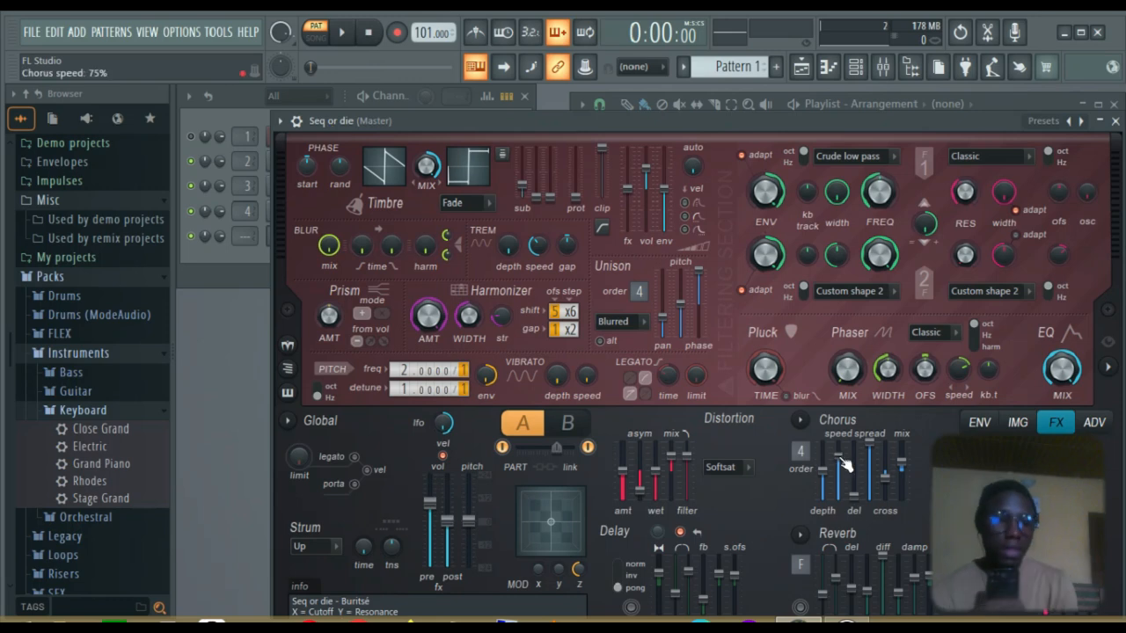
left_click(800, 607)
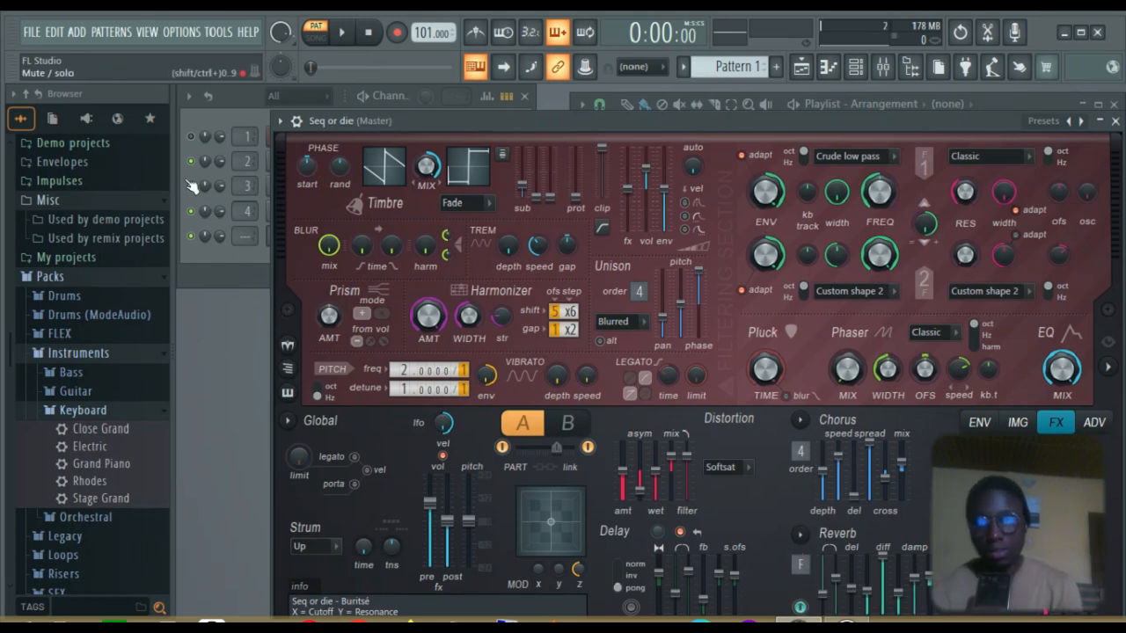
key("space")
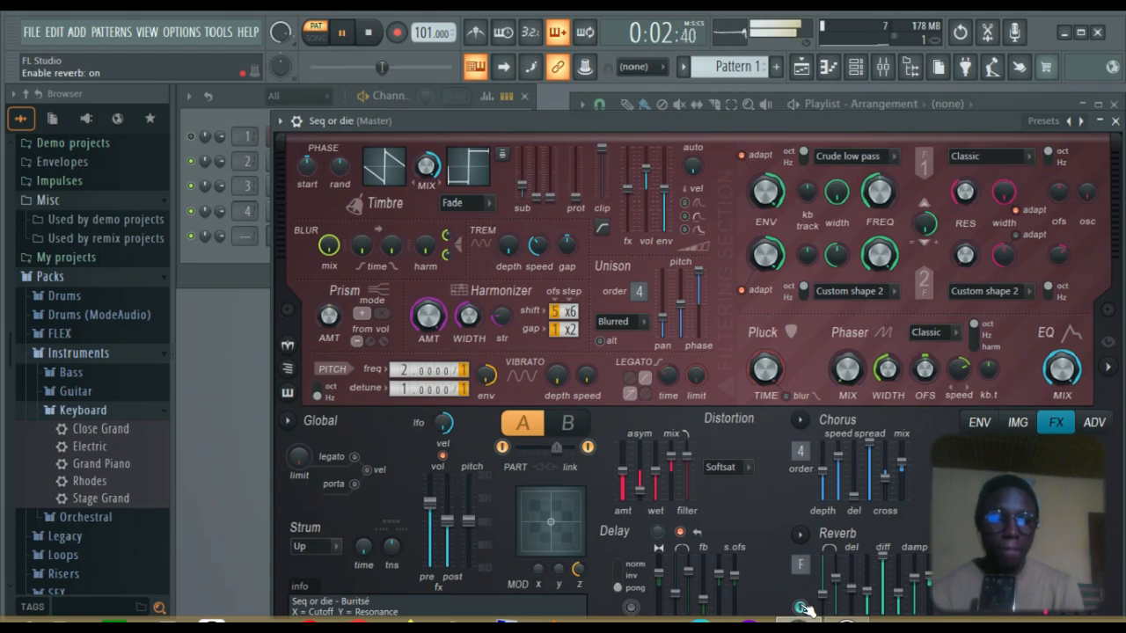
key("space")
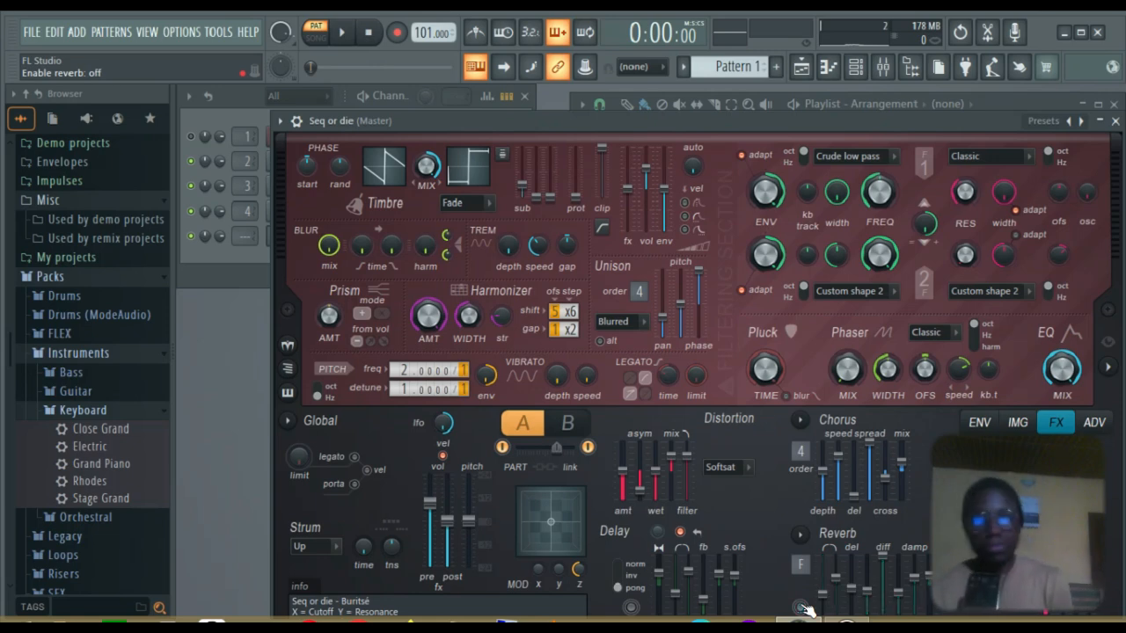
key("space")
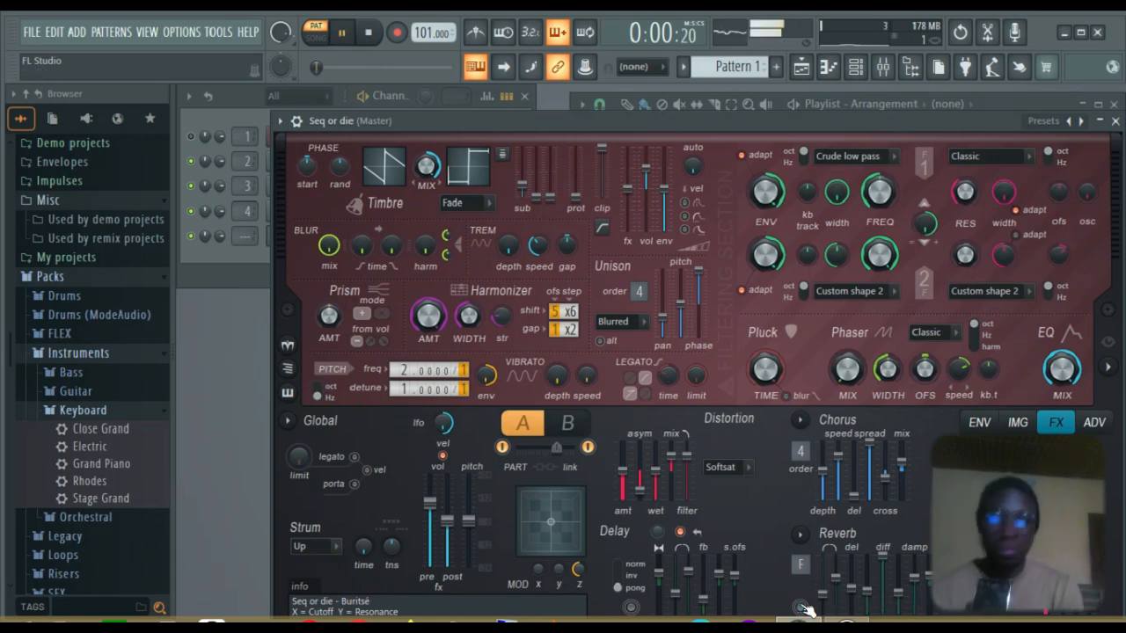
Close Harmor, stop playback, unmute channel 1 and open the Groove Bias lite multi out FPC
left_click(1115, 121)
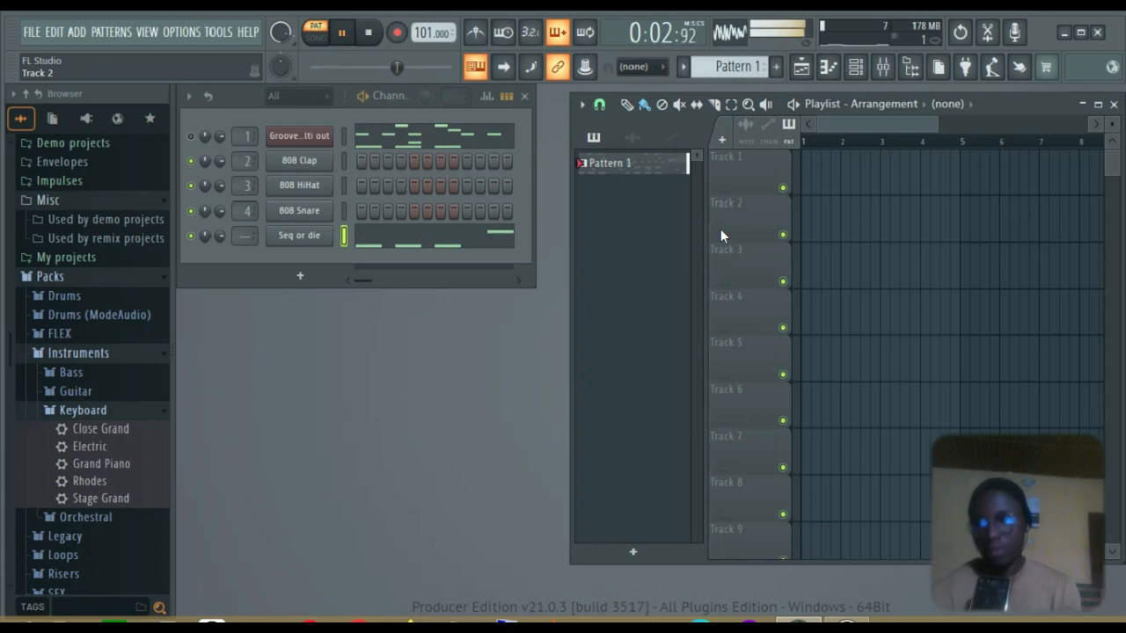
key("space")
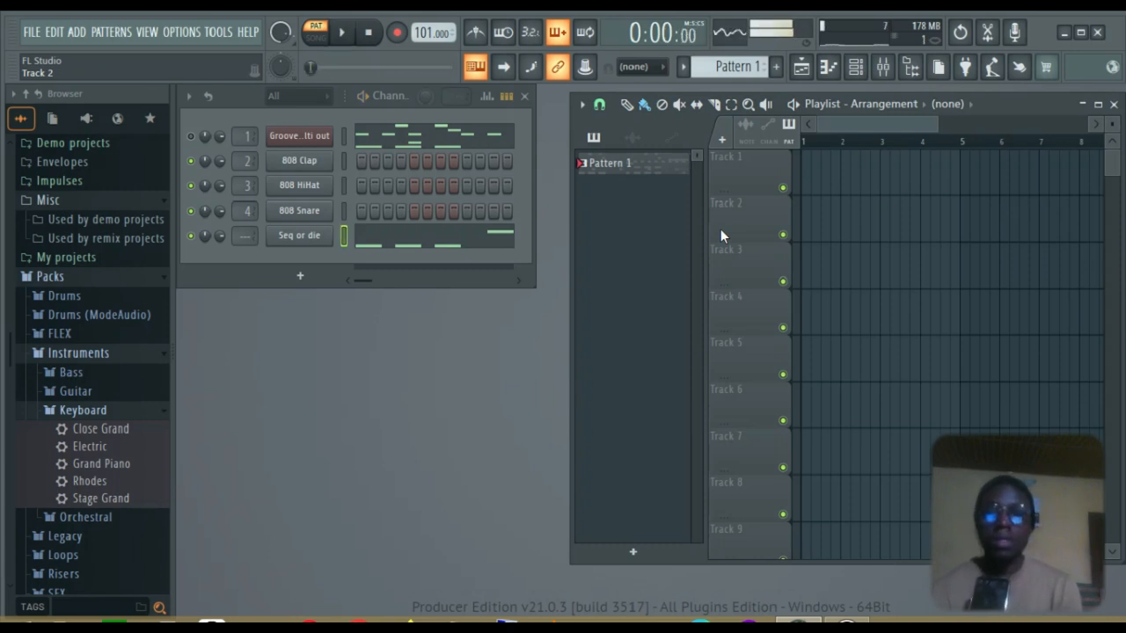
left_click(191, 137)
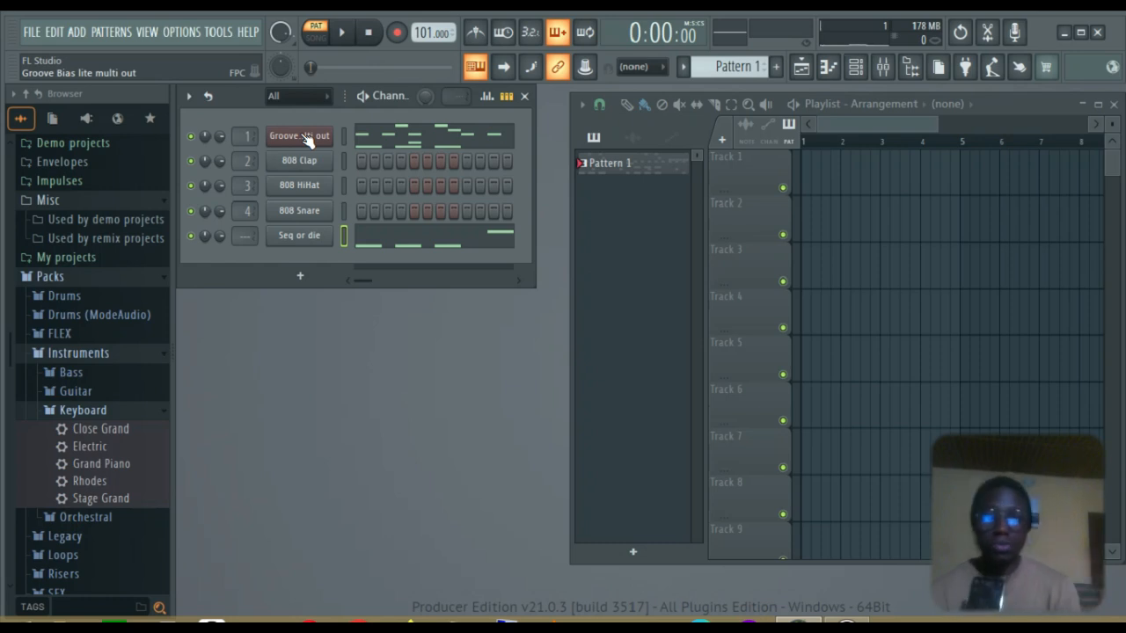
left_click(306, 137)
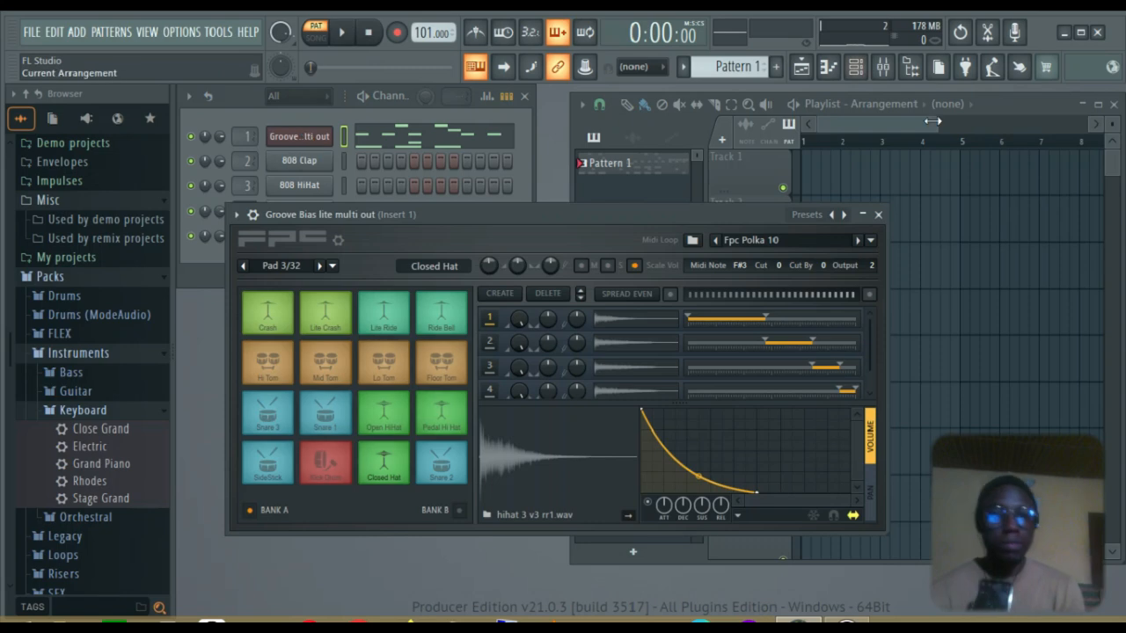
Browse the FPC kit presets but keep the Fpc Polka 10 kit
left_click(811, 216)
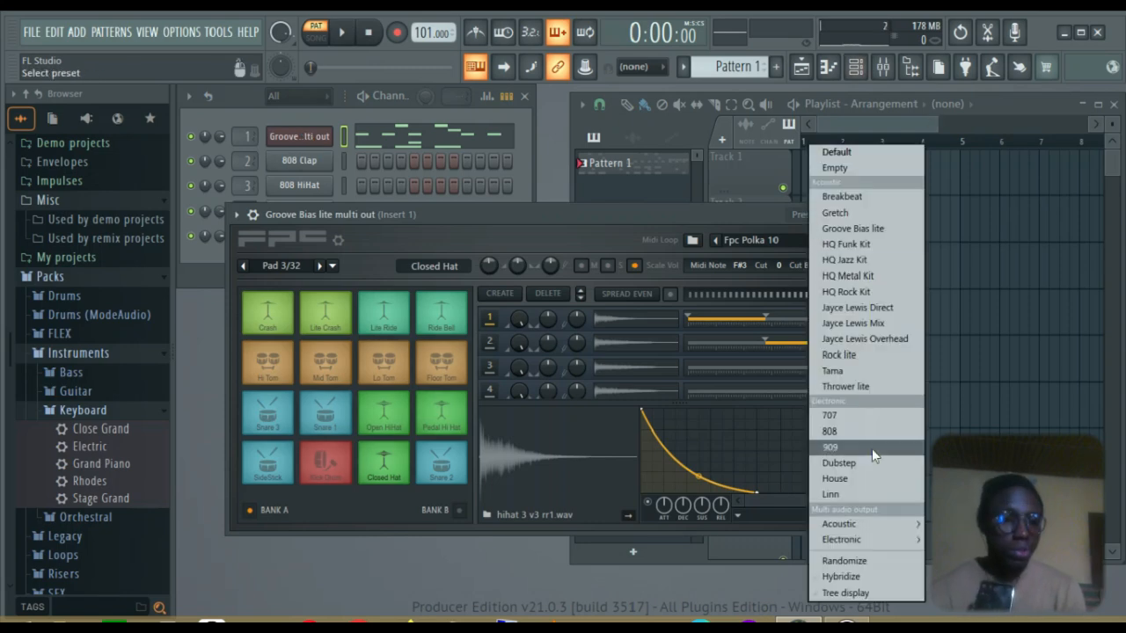
mouse_move(878, 526)
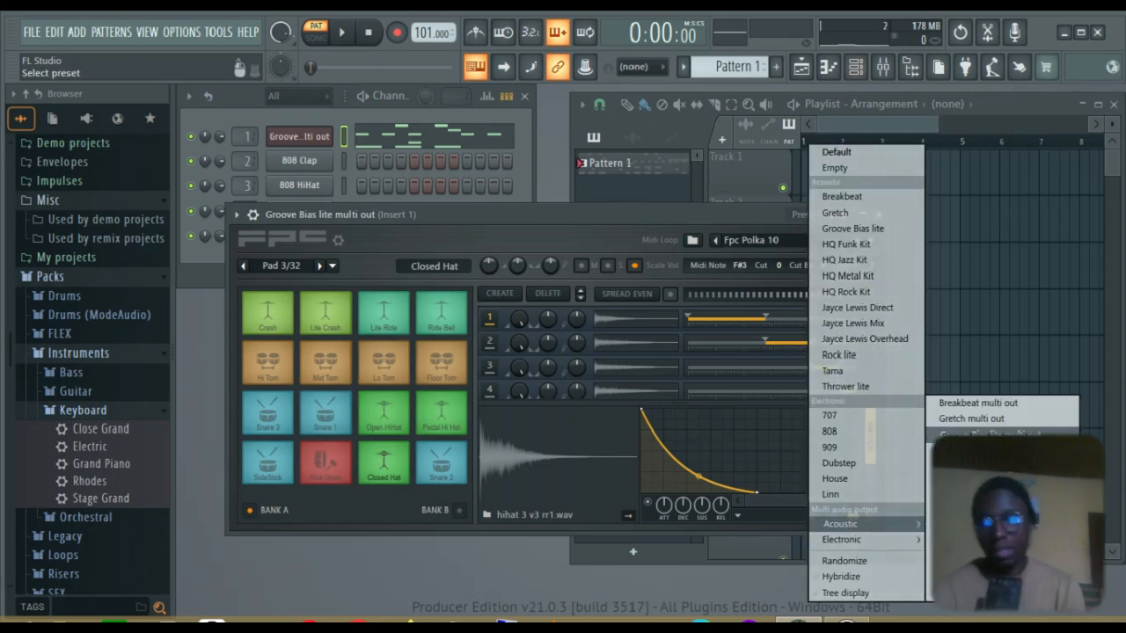
left_click(661, 212)
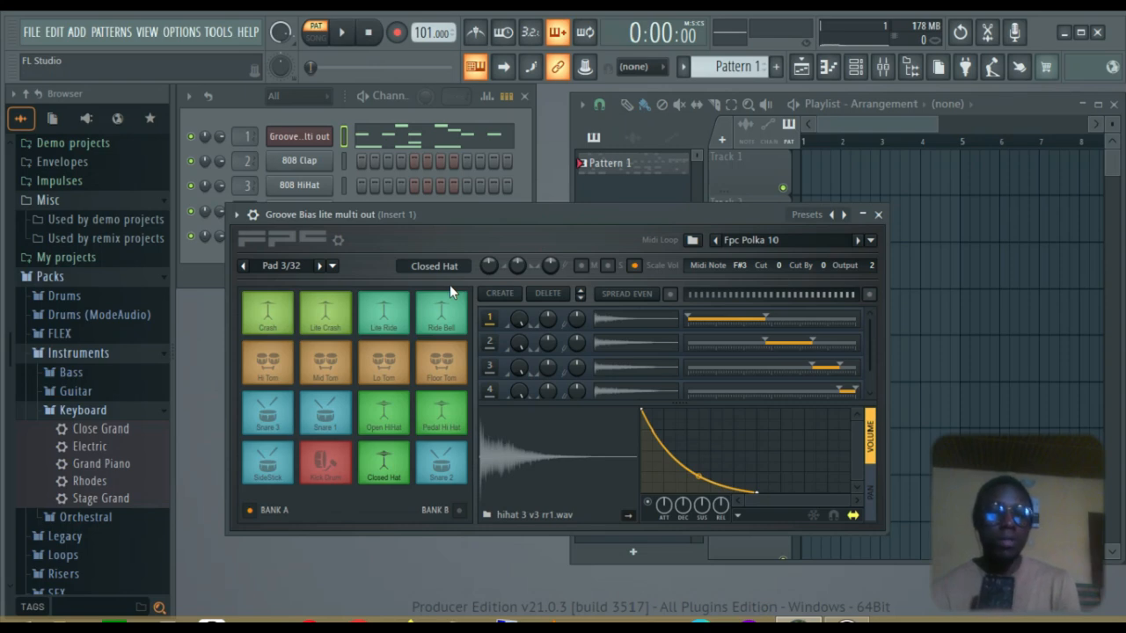
left_click(807, 215)
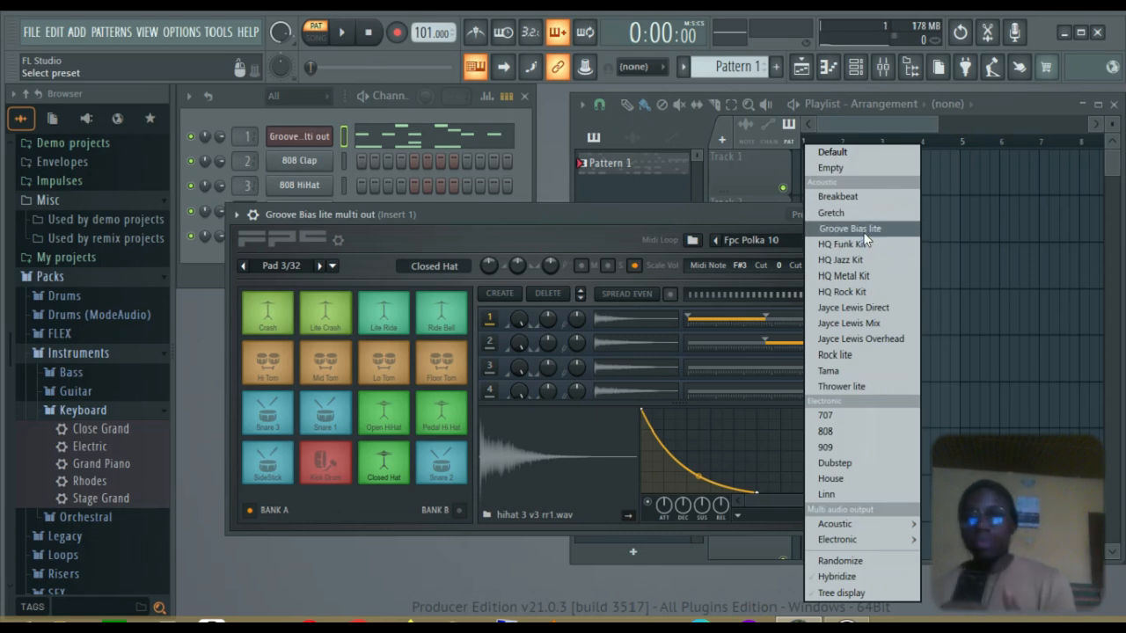
left_click(724, 217)
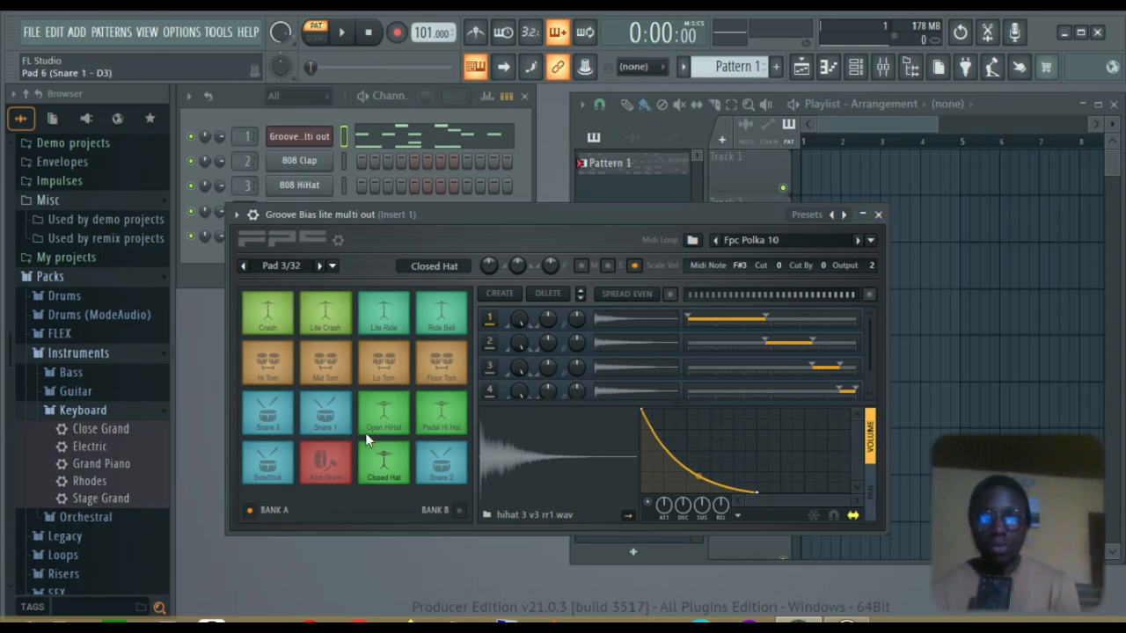
Audition the Kick Drum and Open HiHat pads, then bring up the mixer
left_click(330, 466)
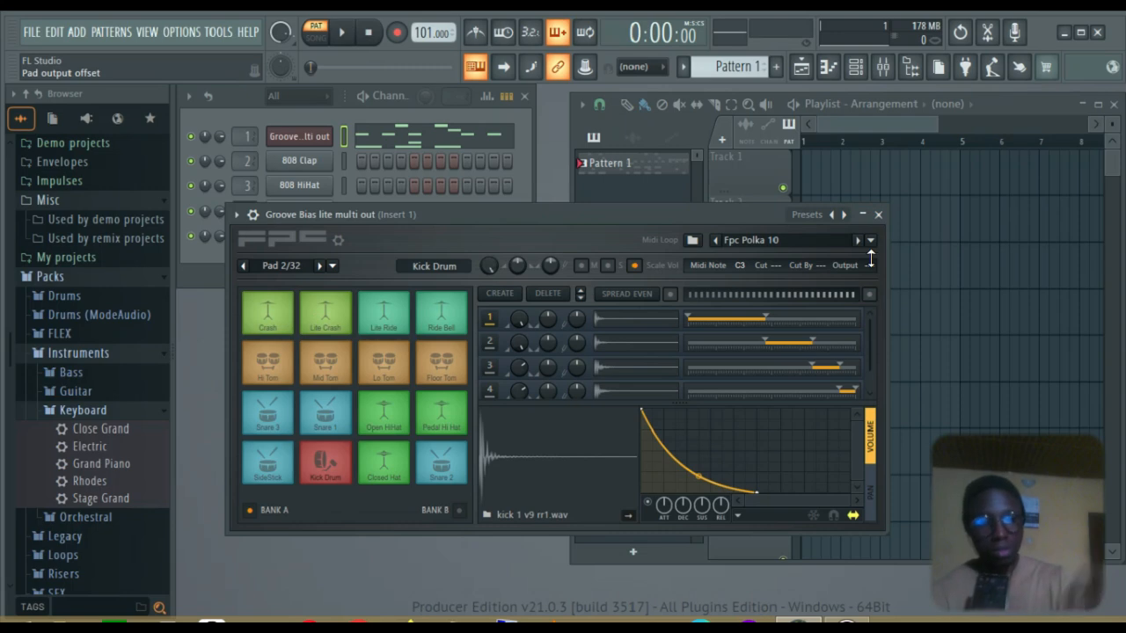
left_click(377, 427)
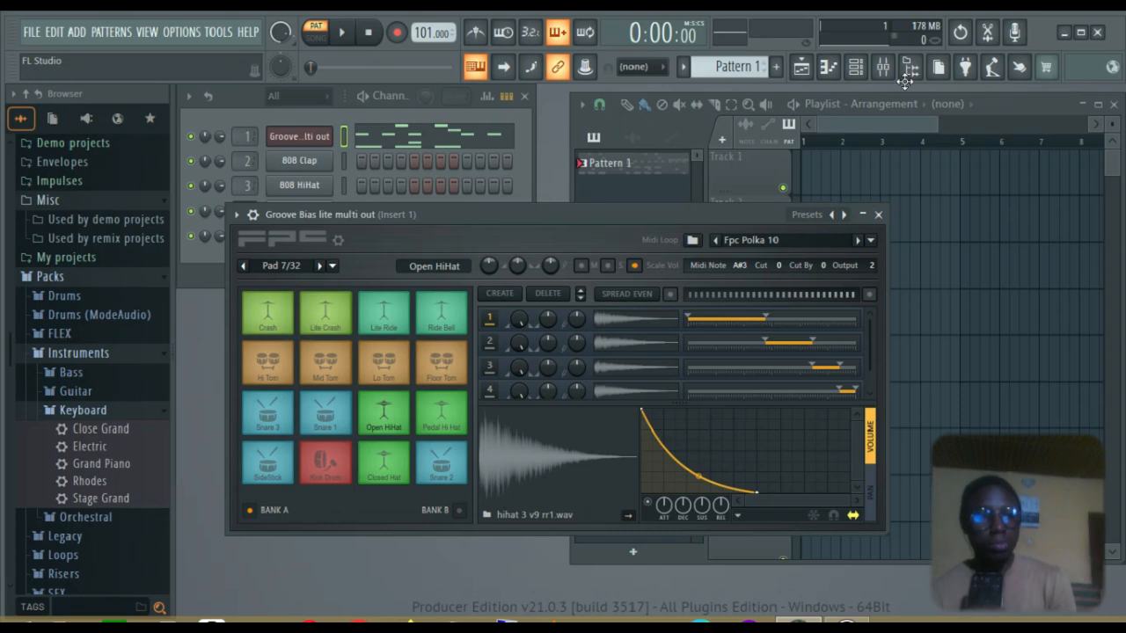
left_click(882, 67)
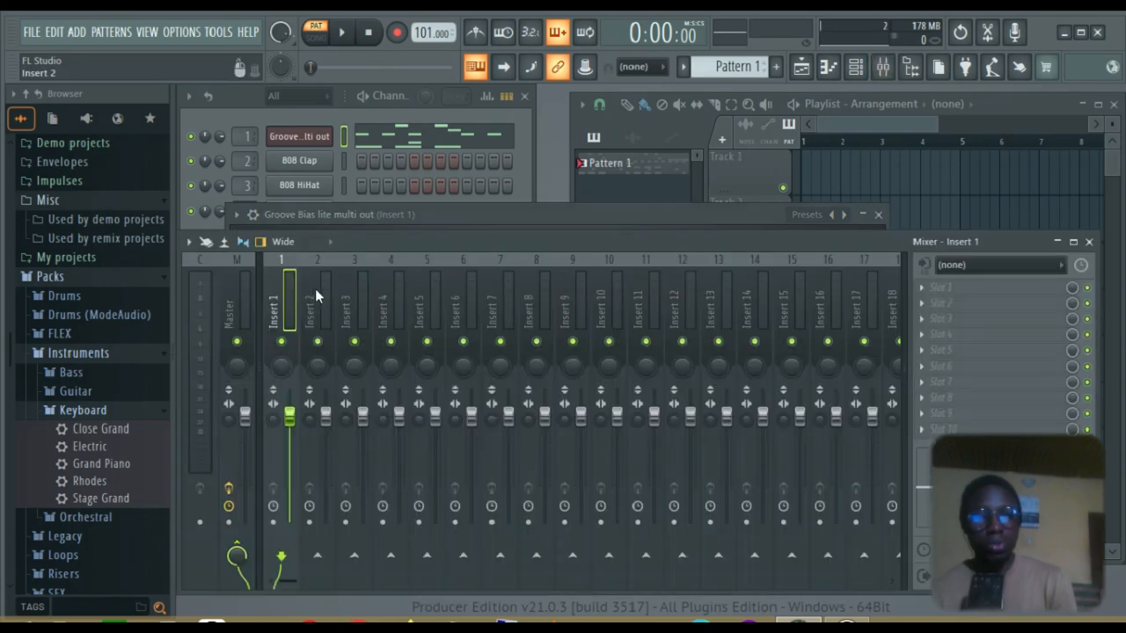
Select mixer Insert 3 and bring the Channel Rack to the front
left_click(366, 286)
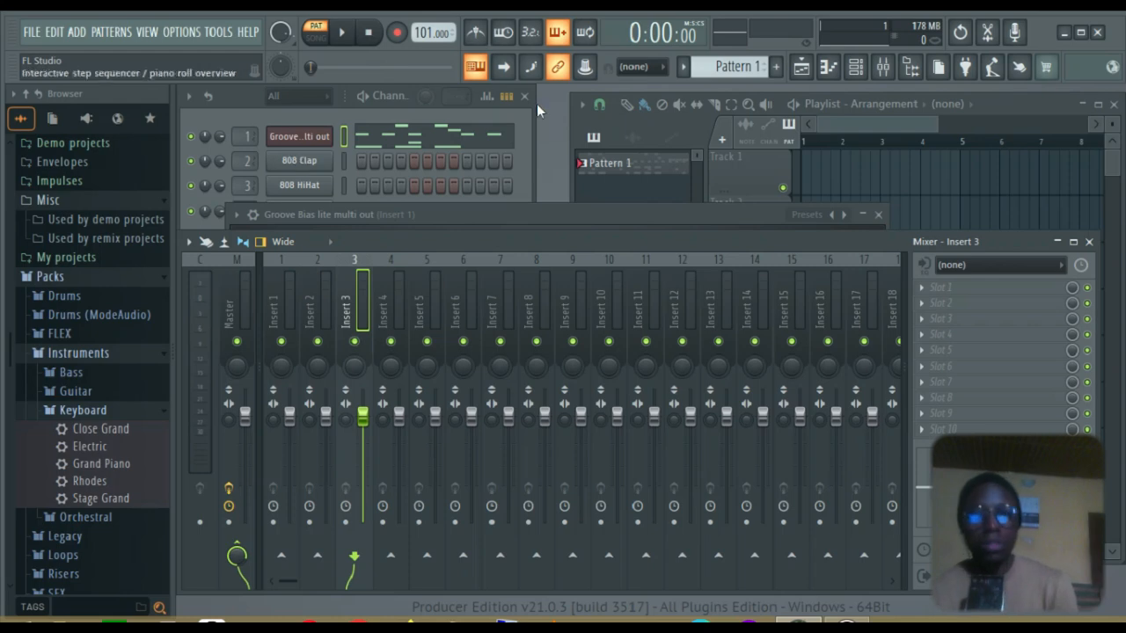
left_click(526, 138)
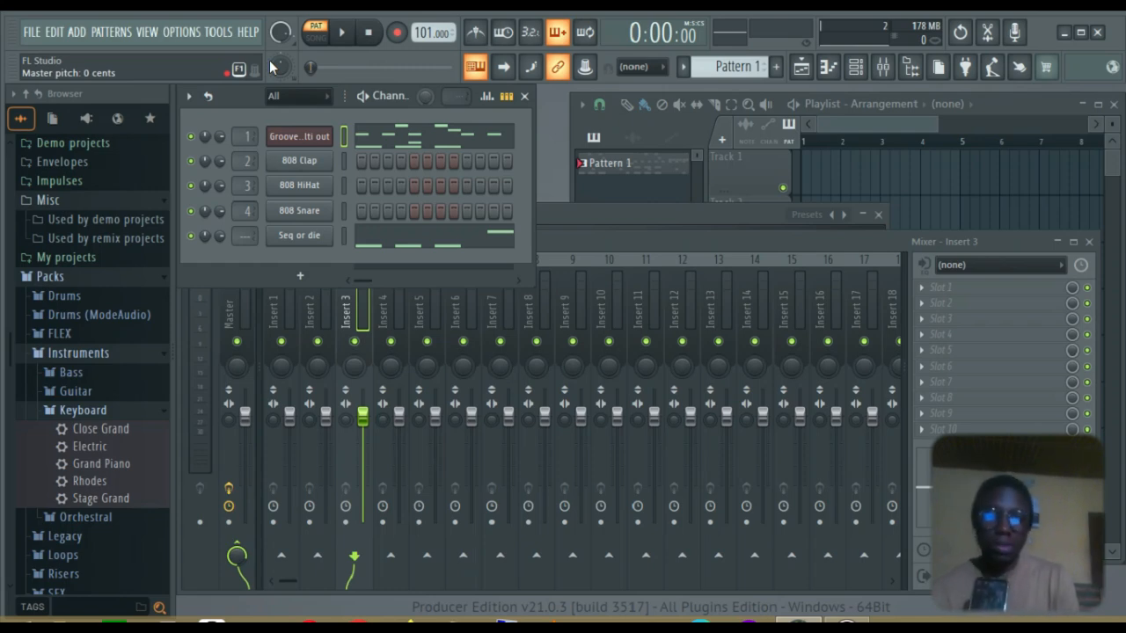
Set the Seq or die channel's target mixer track to insert 5 while playing the pattern
key("space")
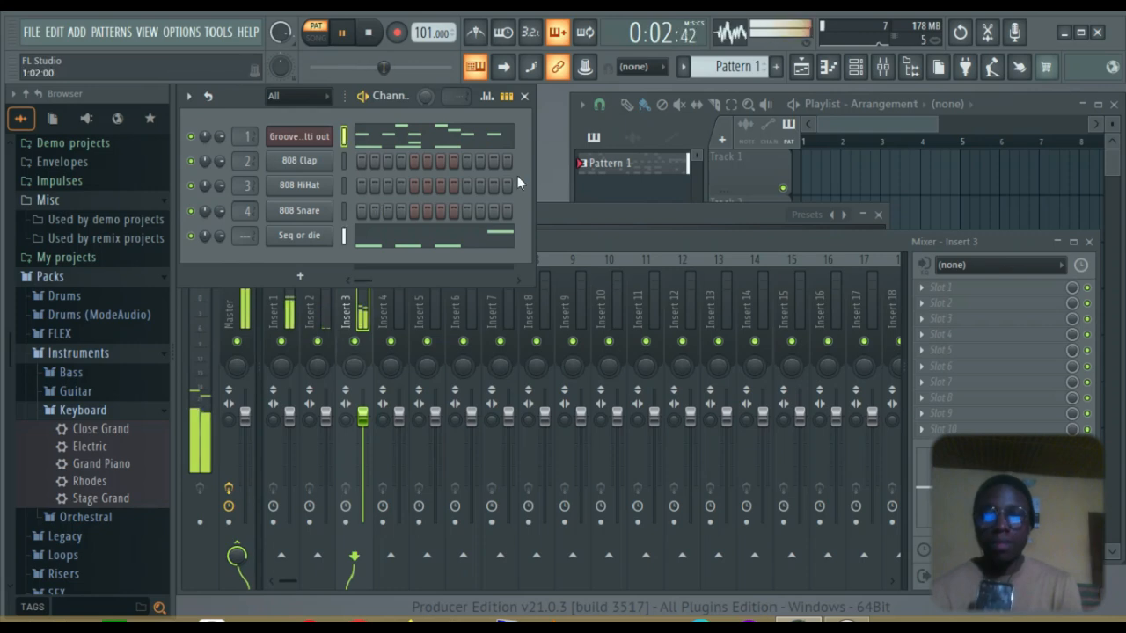
scroll(259, 237, "up", 1)
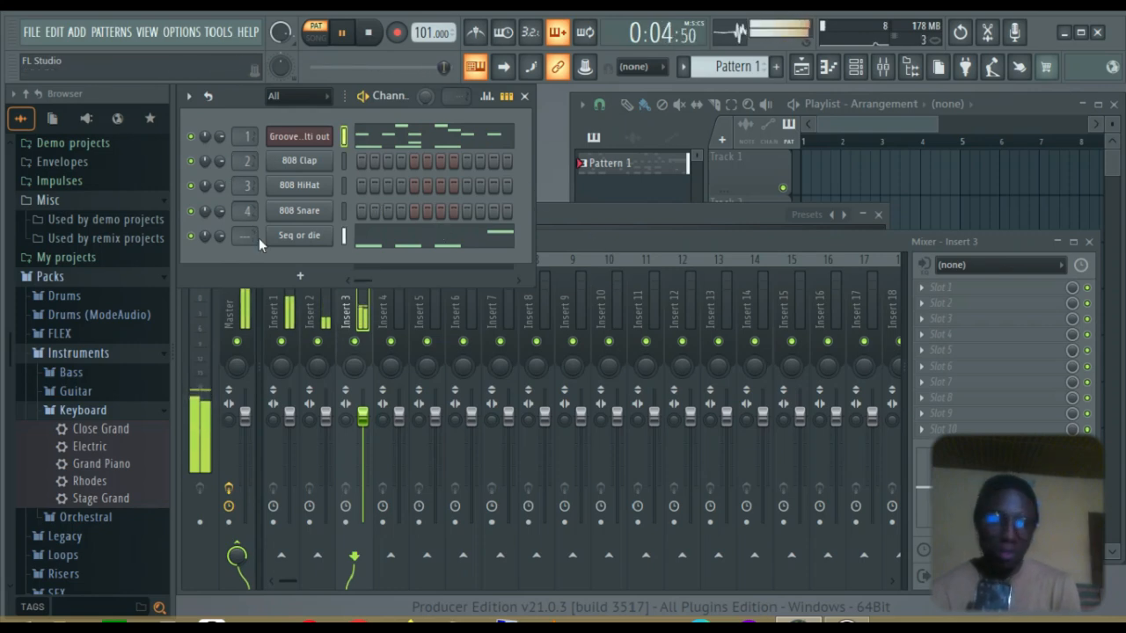
key("space")
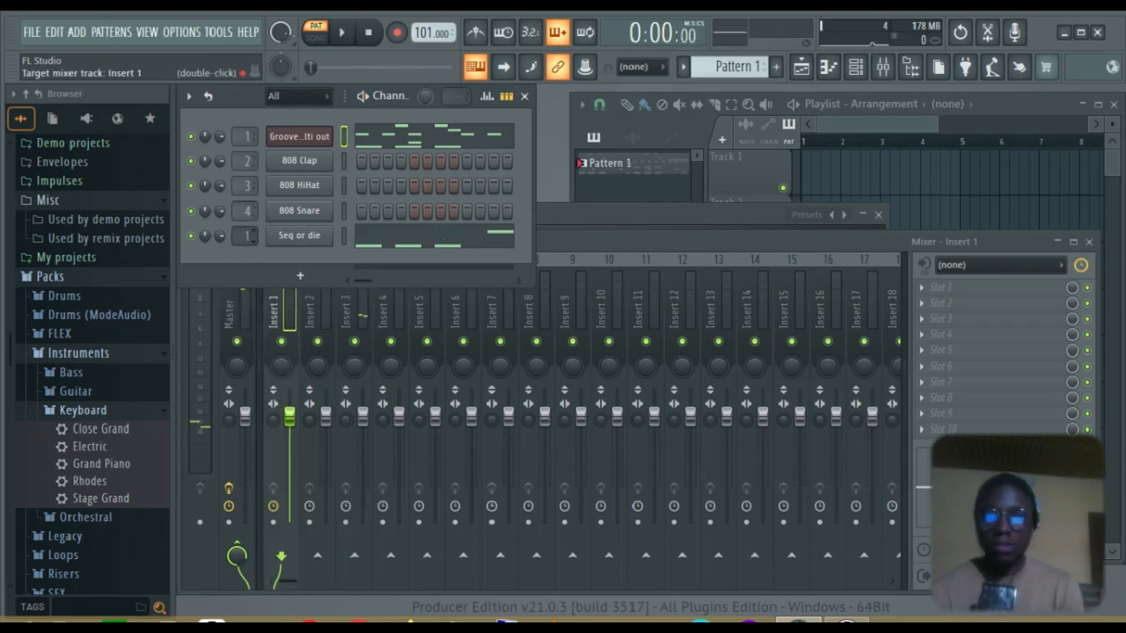
scroll(251, 235, "up", 4)
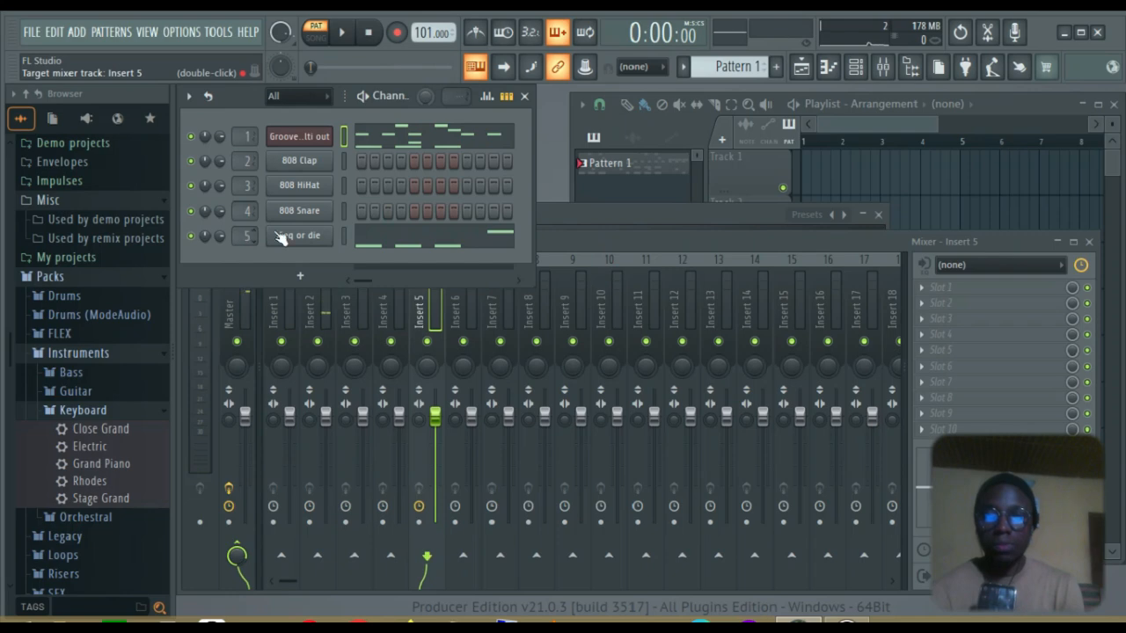
Name mixer inserts Kick, Snare and Bass from the F2 name presets
left_click(756, 236)
key("F2")
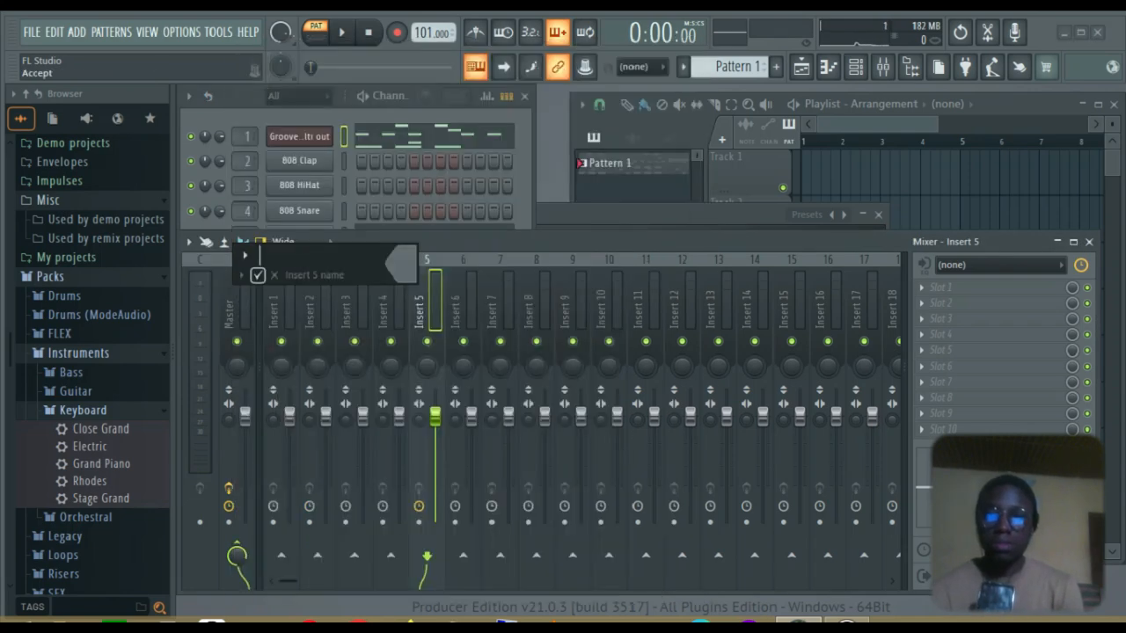
left_click(242, 275)
left_click(260, 324)
left_click(282, 314)
key("F2")
left_click(113, 308)
left_click(233, 324)
Name insert 3 Hat in yellow, then close the mixer
left_click(324, 279)
key("F2")
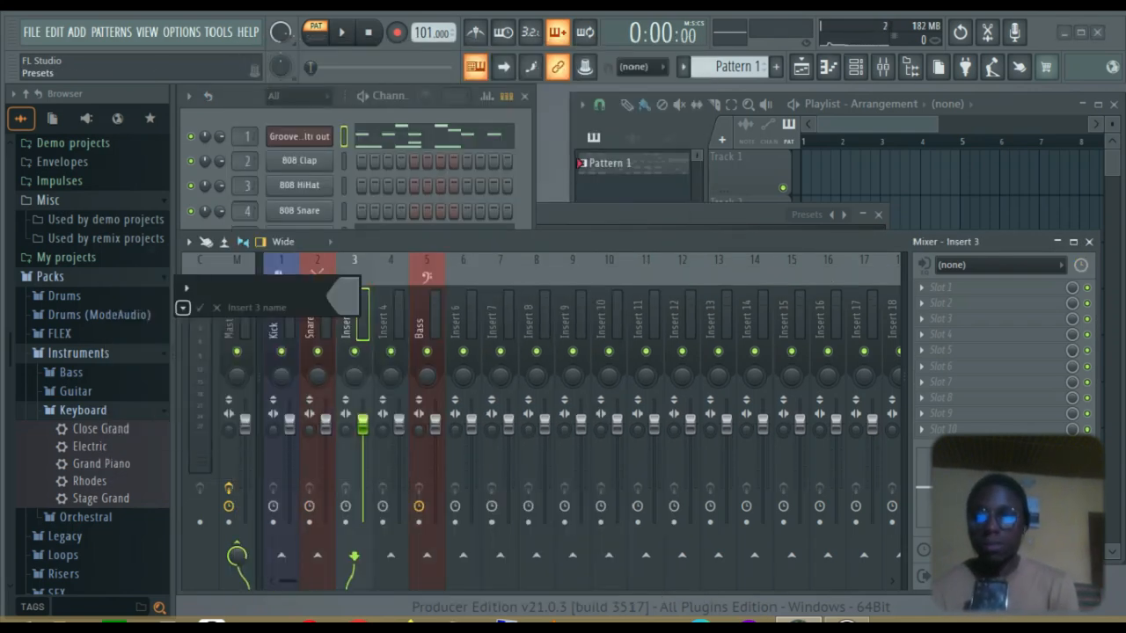
left_click(183, 308)
left_click(304, 356)
left_click(484, 197)
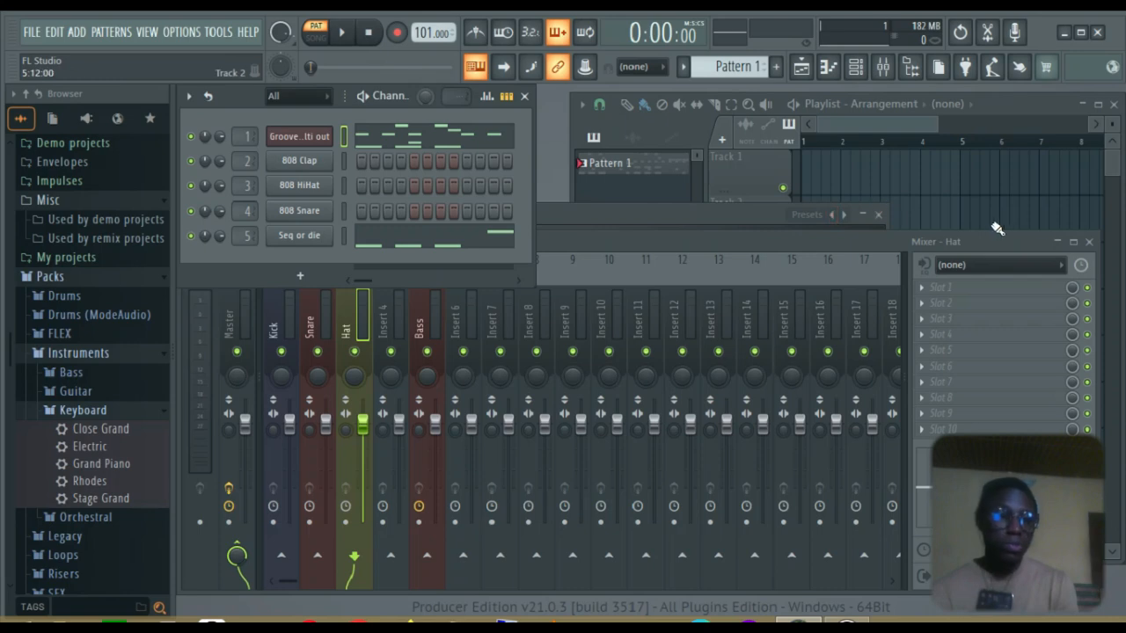
left_click(1091, 242)
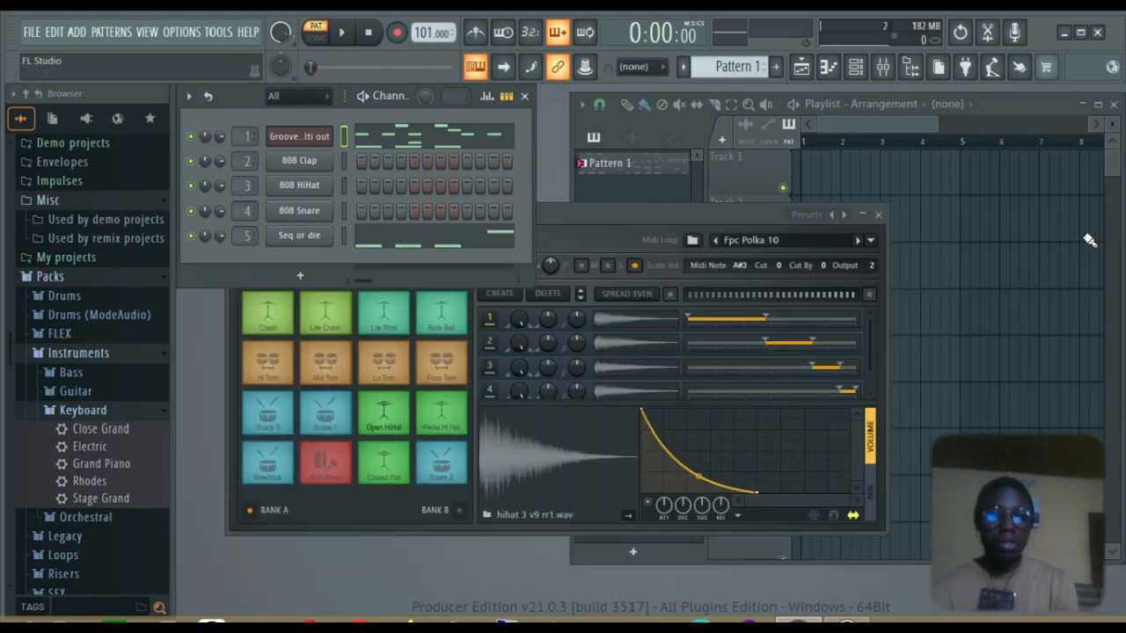
Close the FPC and check the Groove drum notes and Seq or die bass notes, previewing C3
left_click(883, 216)
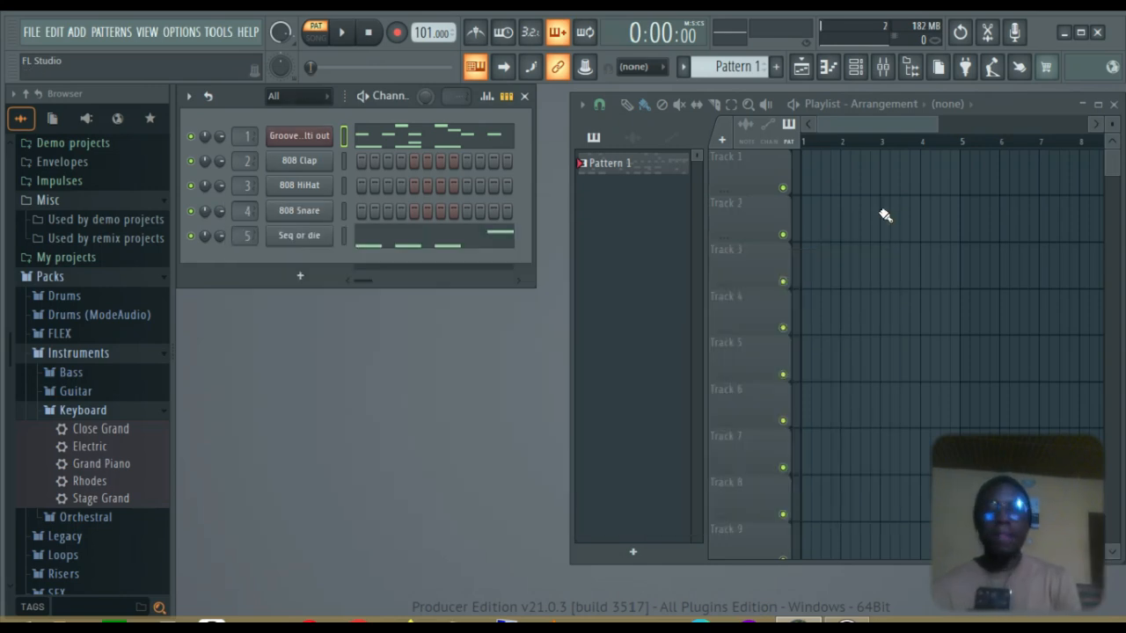
left_click(390, 141)
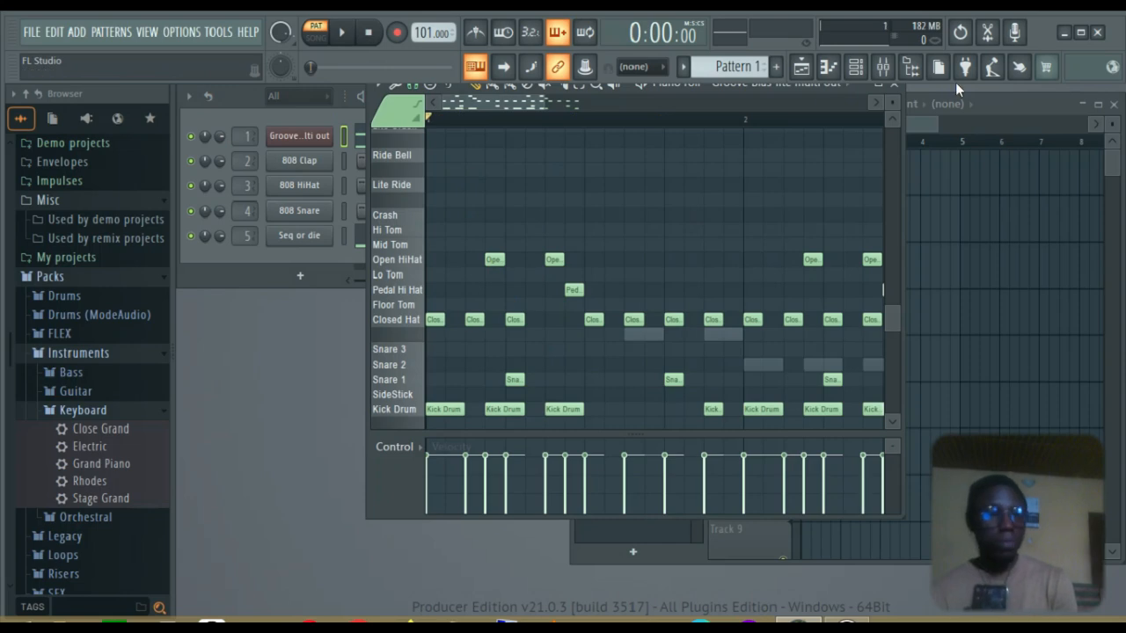
left_click(893, 85)
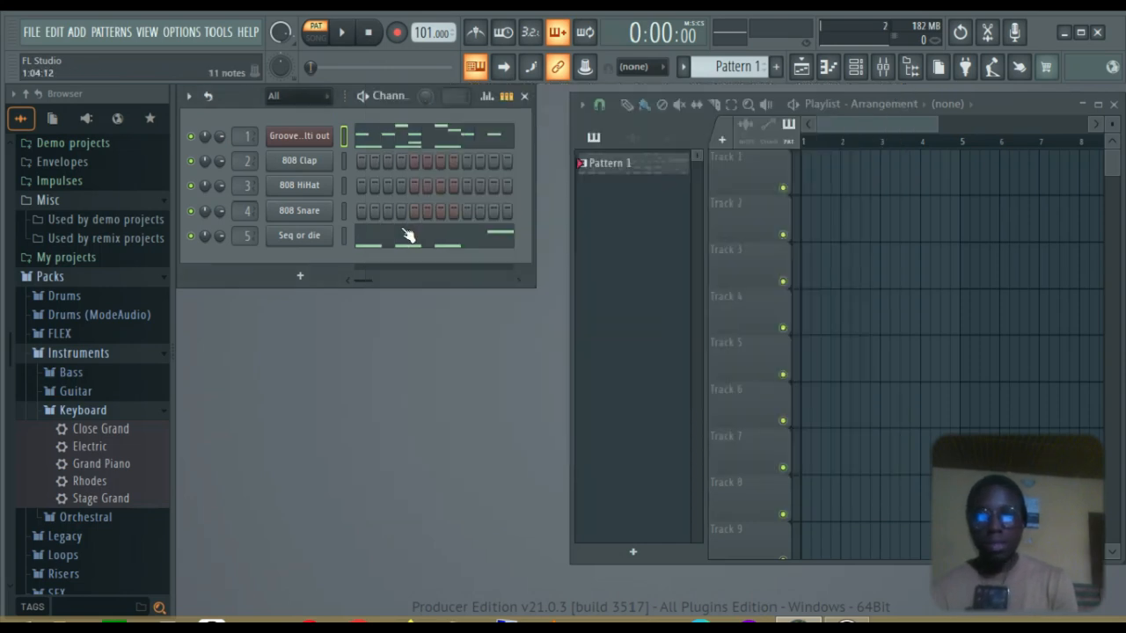
left_click(407, 236)
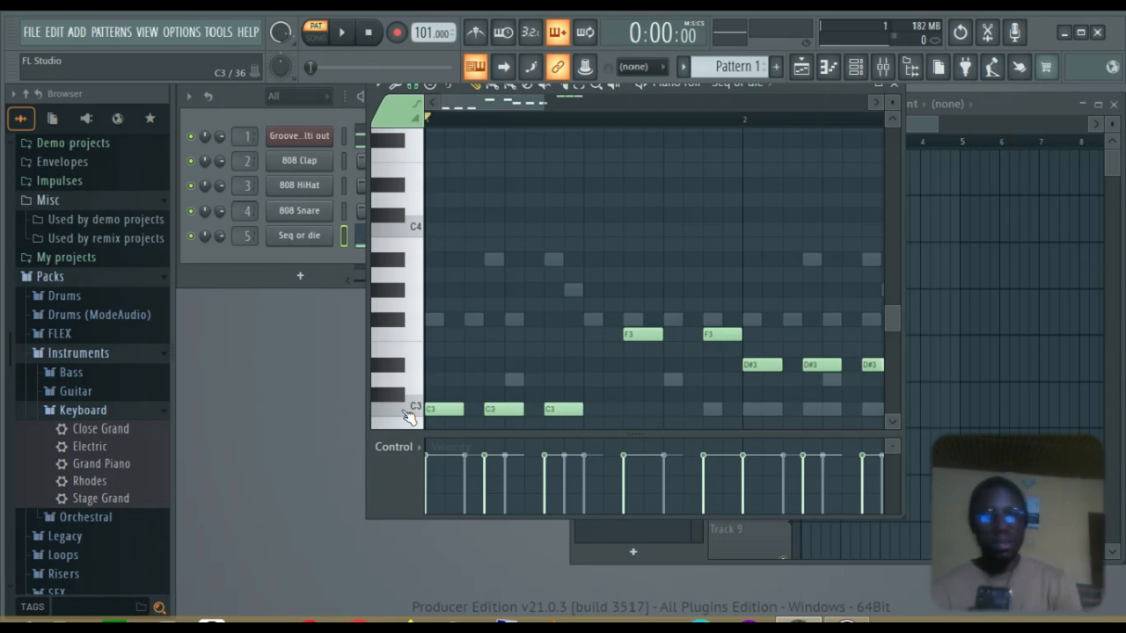
left_click(441, 409)
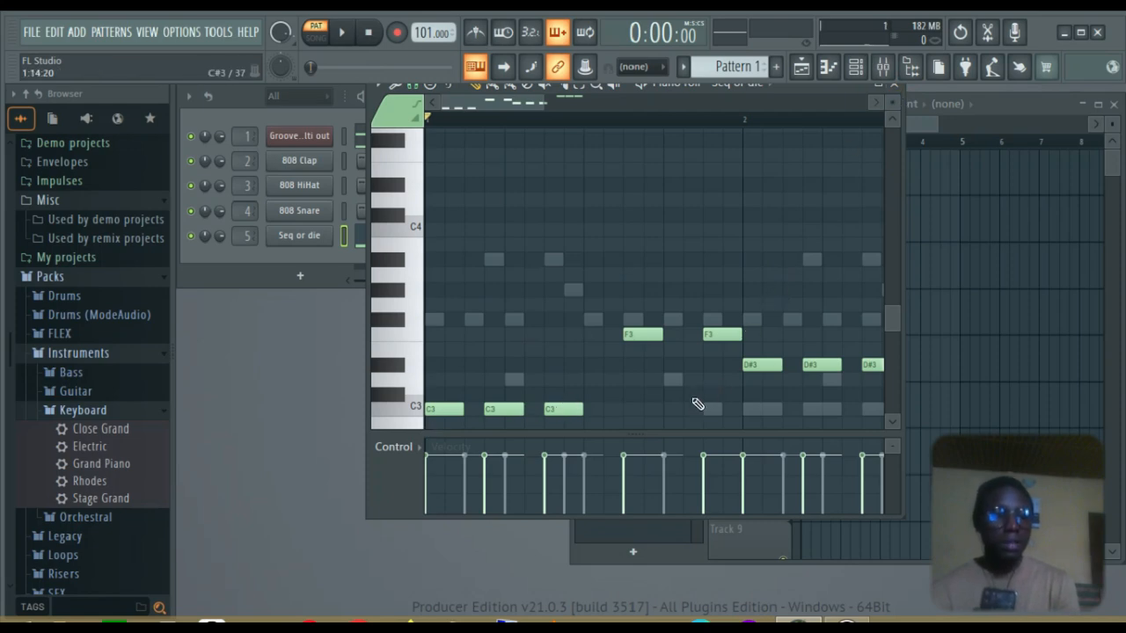
left_click(894, 85)
Reopen the Groove drum notes and play the beat, toggling the Seq or die bass mute
left_click(415, 142)
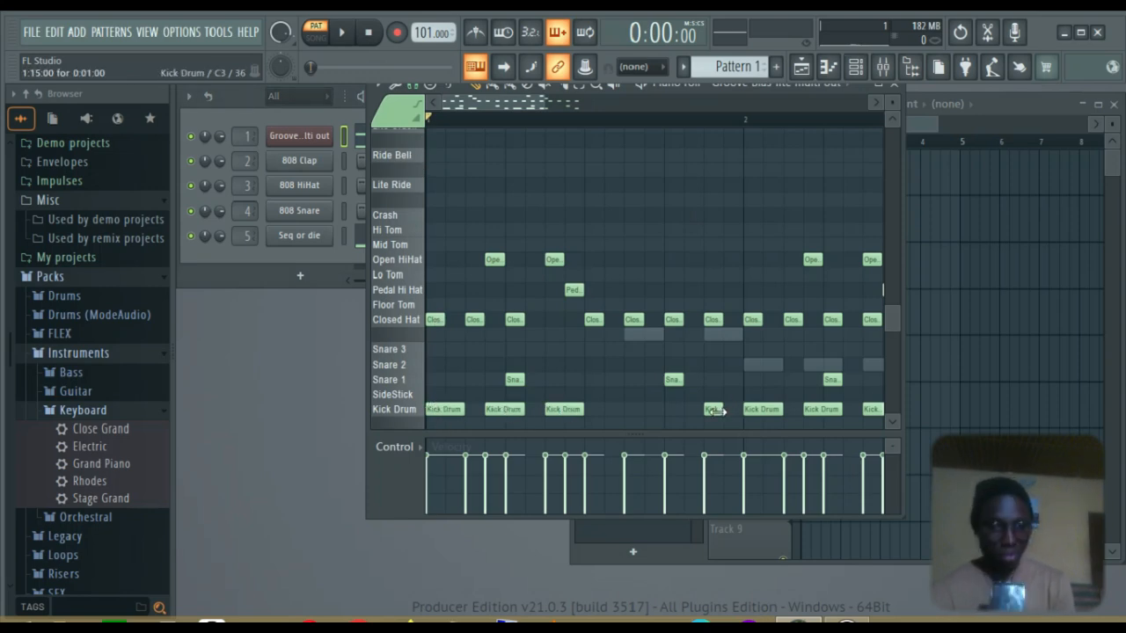
left_click(193, 237)
key("space")
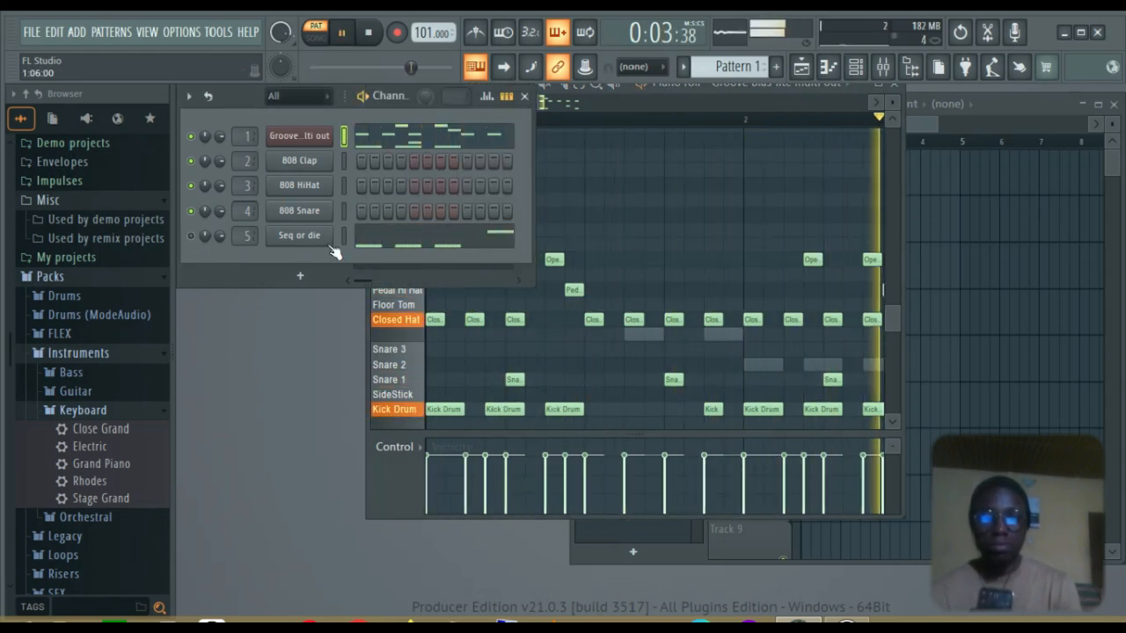
left_click(193, 236)
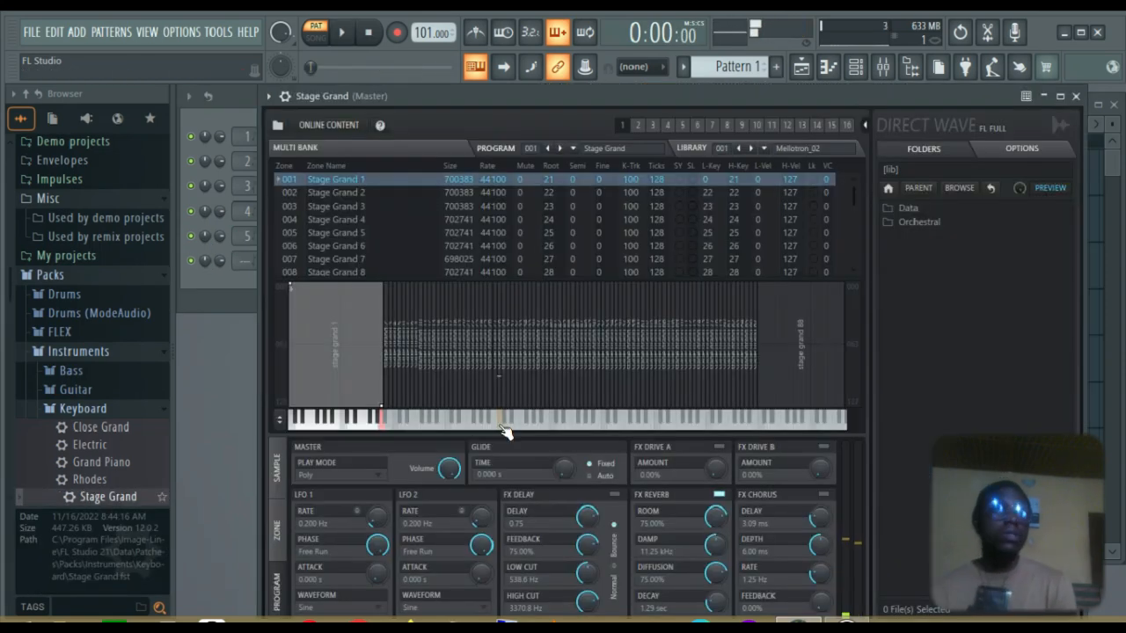
Stretch the three Stage Grand chord notes to fill bar 1 and play the pattern to hear them
left_click(1075, 97)
left_click_drag(502, 278, 742, 345)
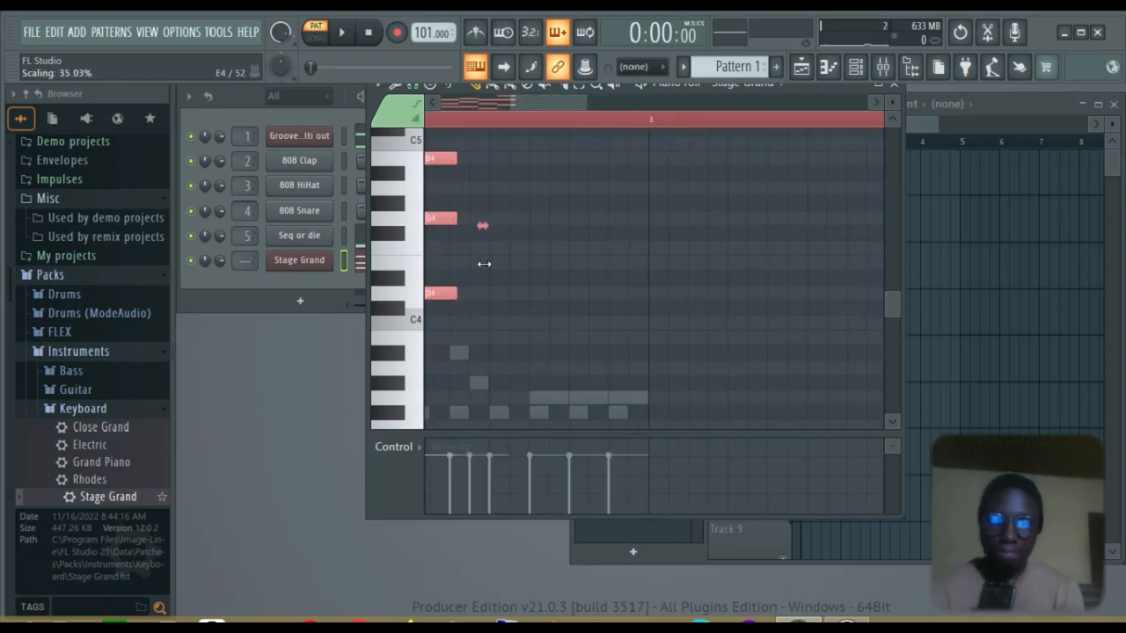
key("space")
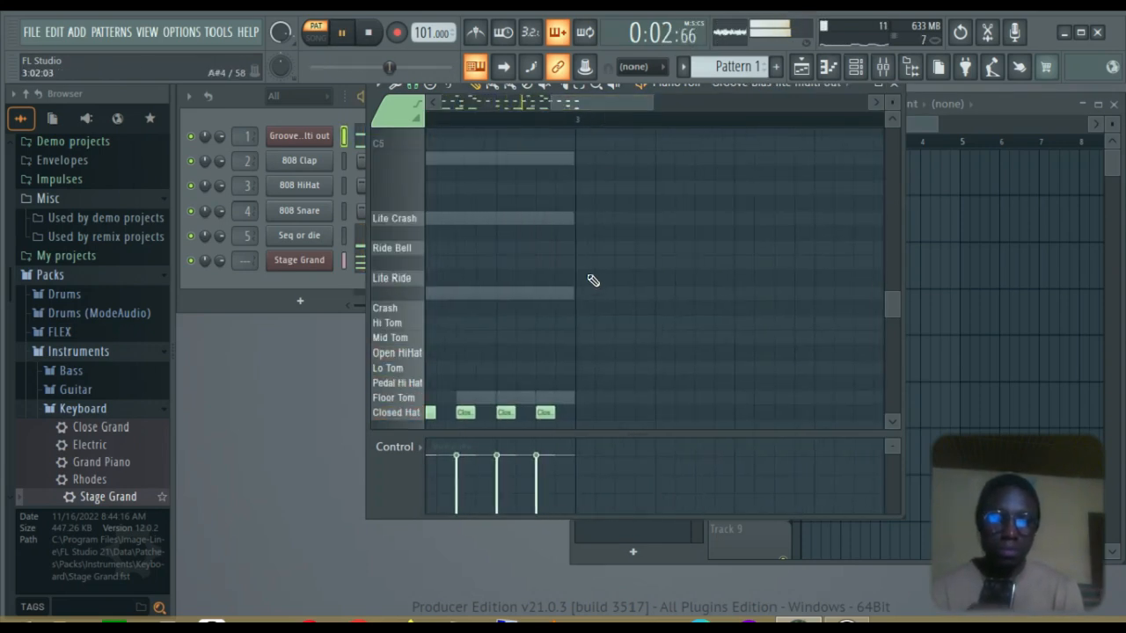
scroll(591, 277, "down", 3)
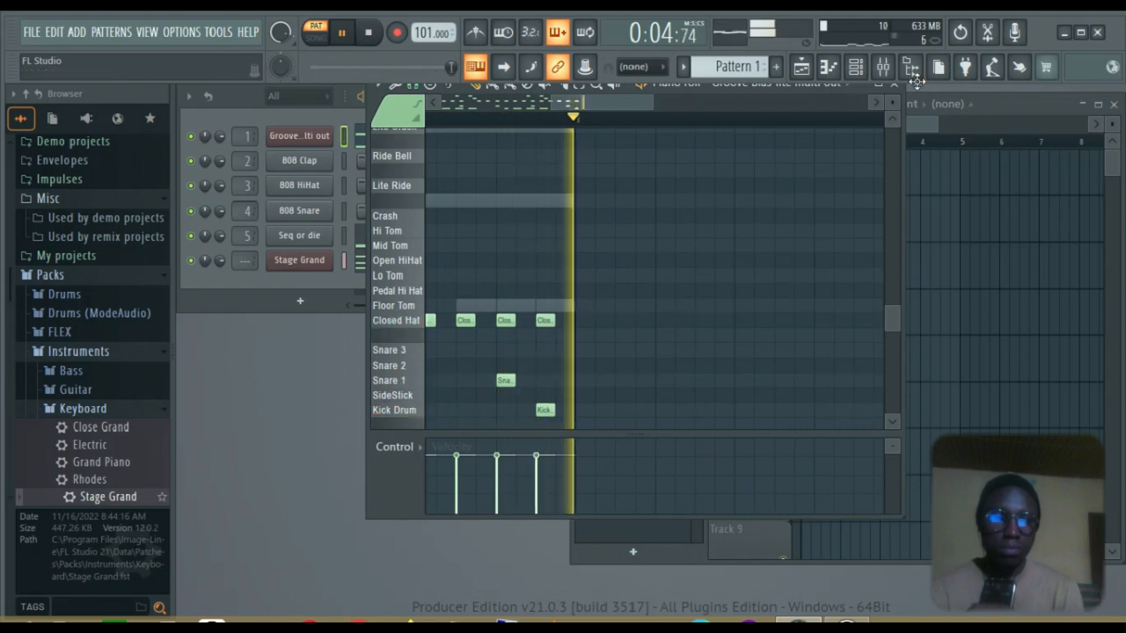
left_click(894, 91)
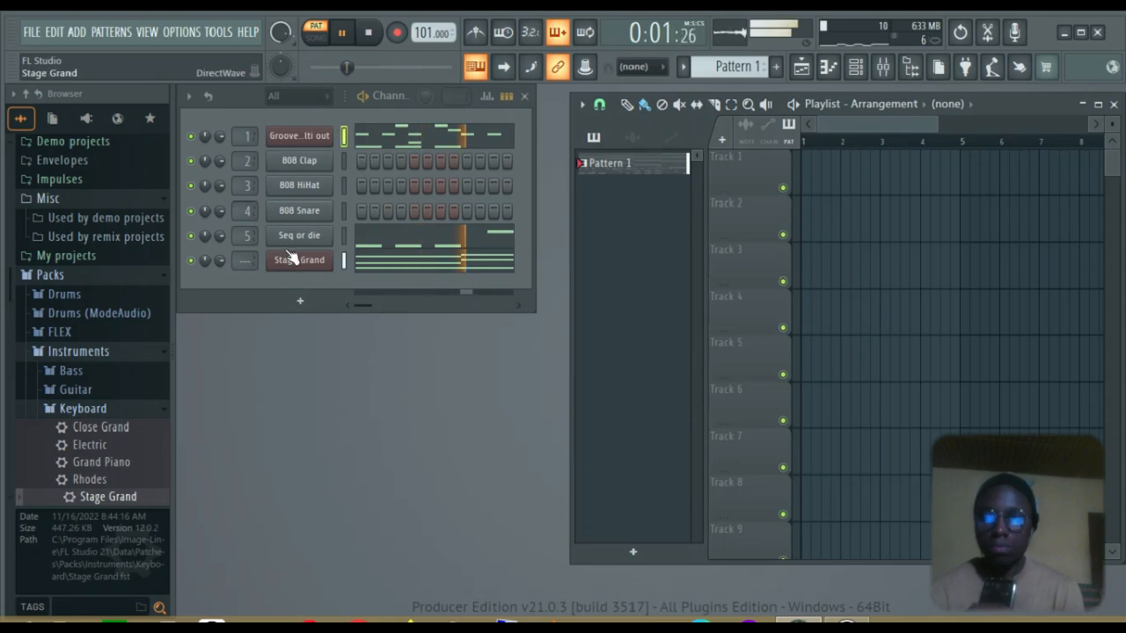
key("space")
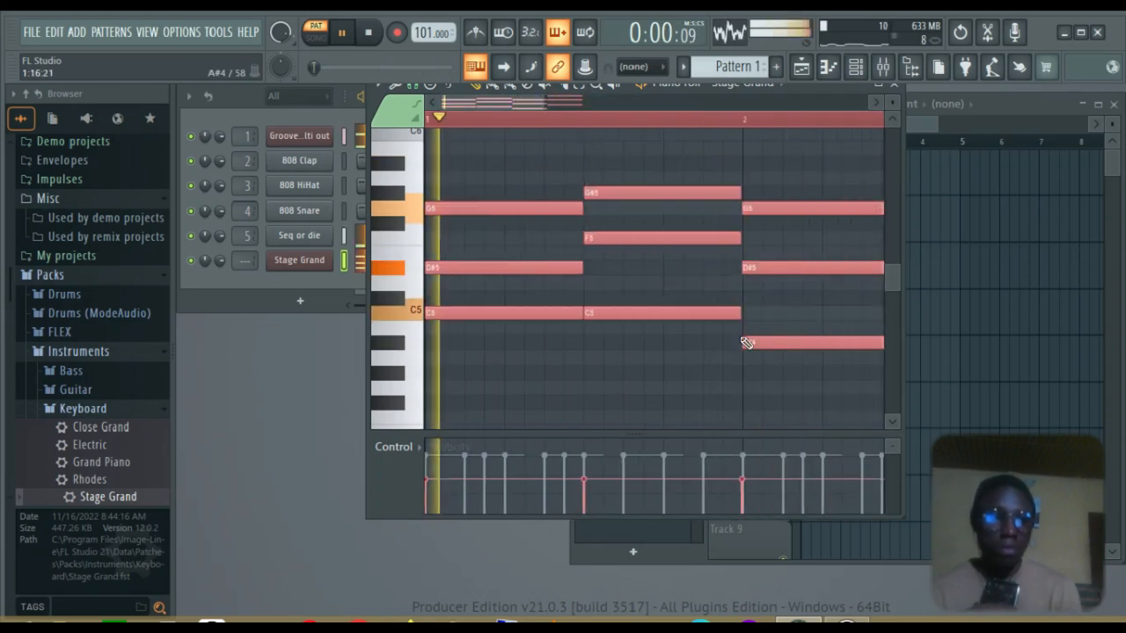
left_click(894, 85)
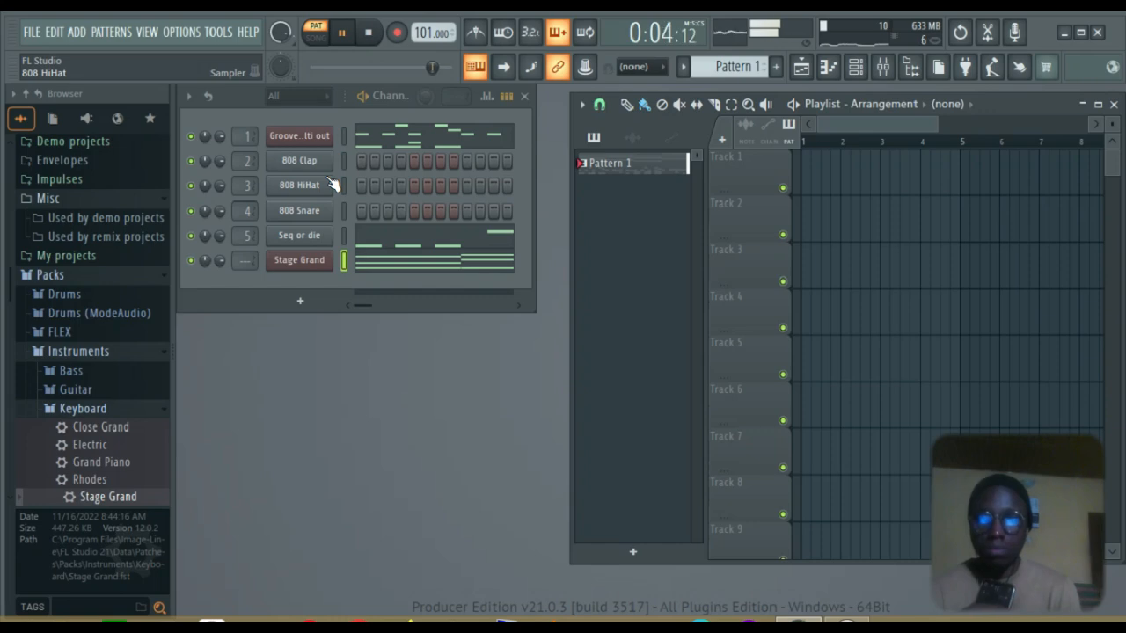
key("space")
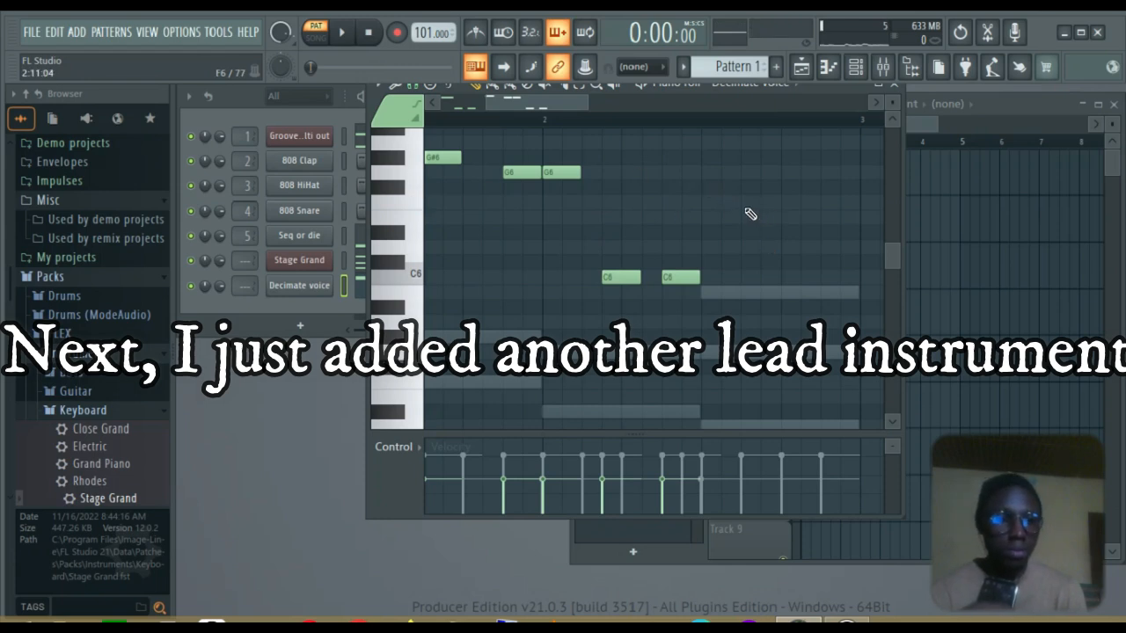
Add F6 and D6 notes to the Decimate voice lead melody and play it
left_click(741, 201)
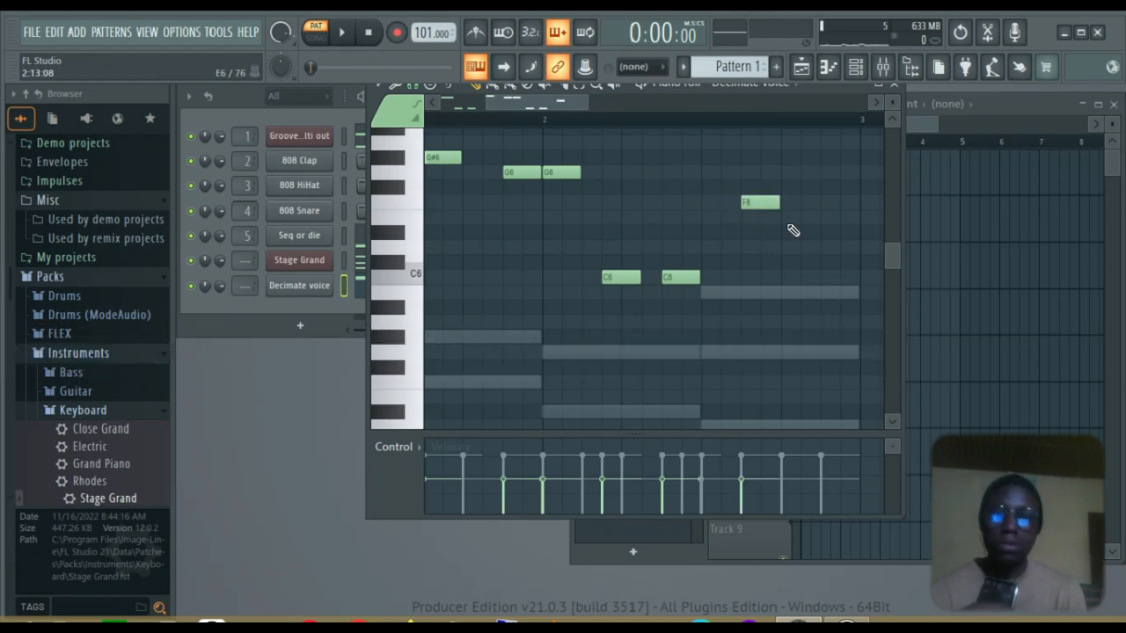
left_click(824, 248)
key("space")
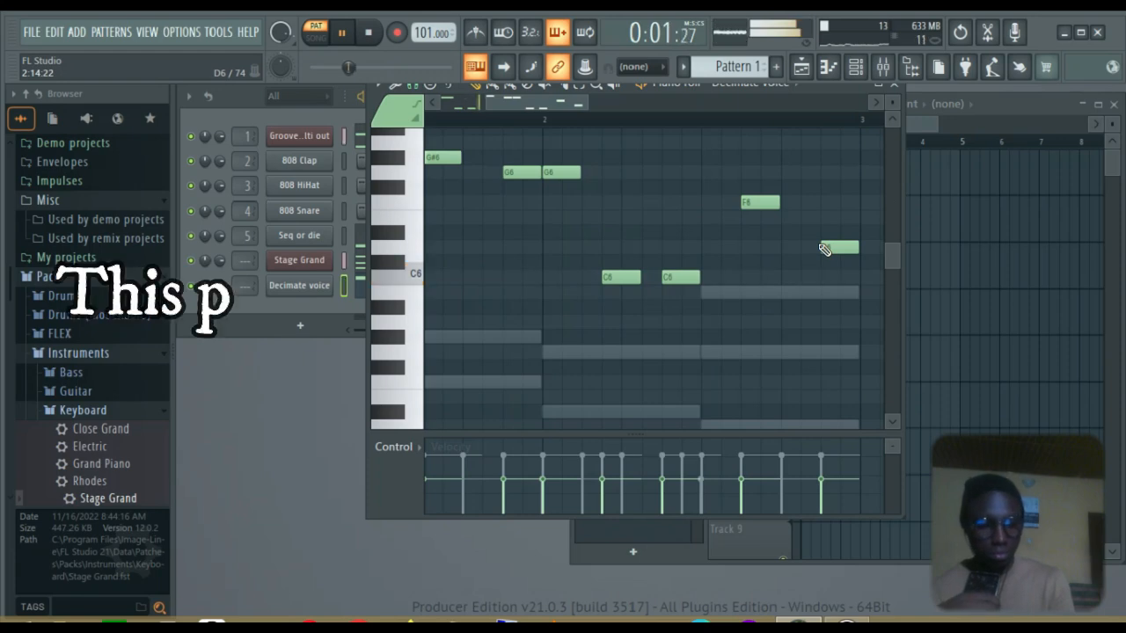
Transpose all lead notes up one octave and halve their lengths
key("ctrl+a")
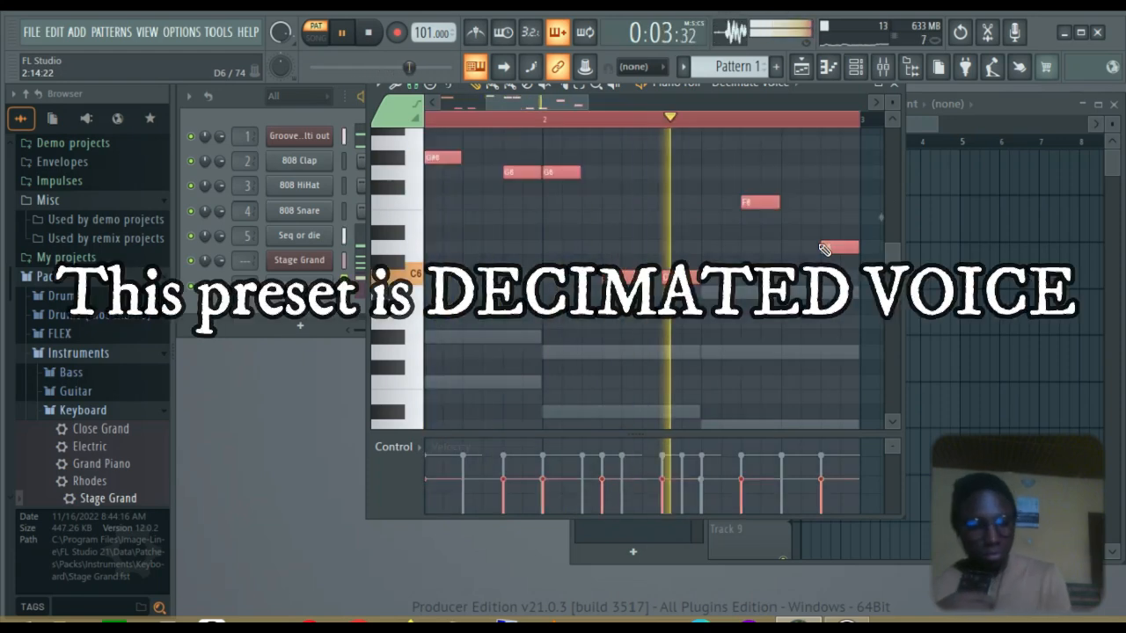
key("ctrl+Up")
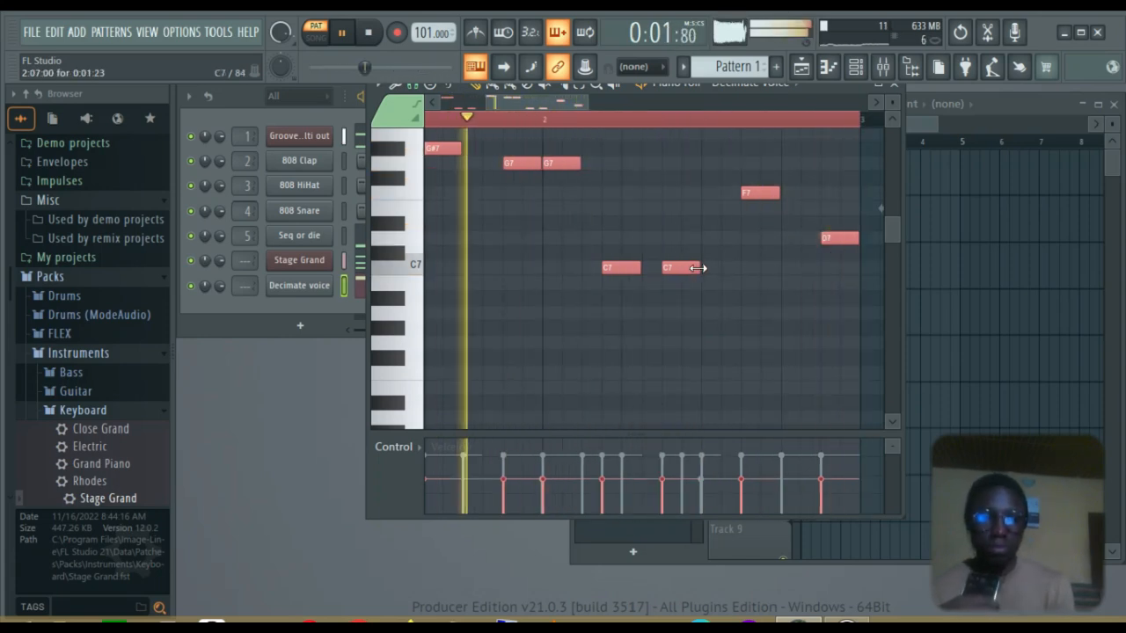
left_click_drag(702, 266, 683, 266)
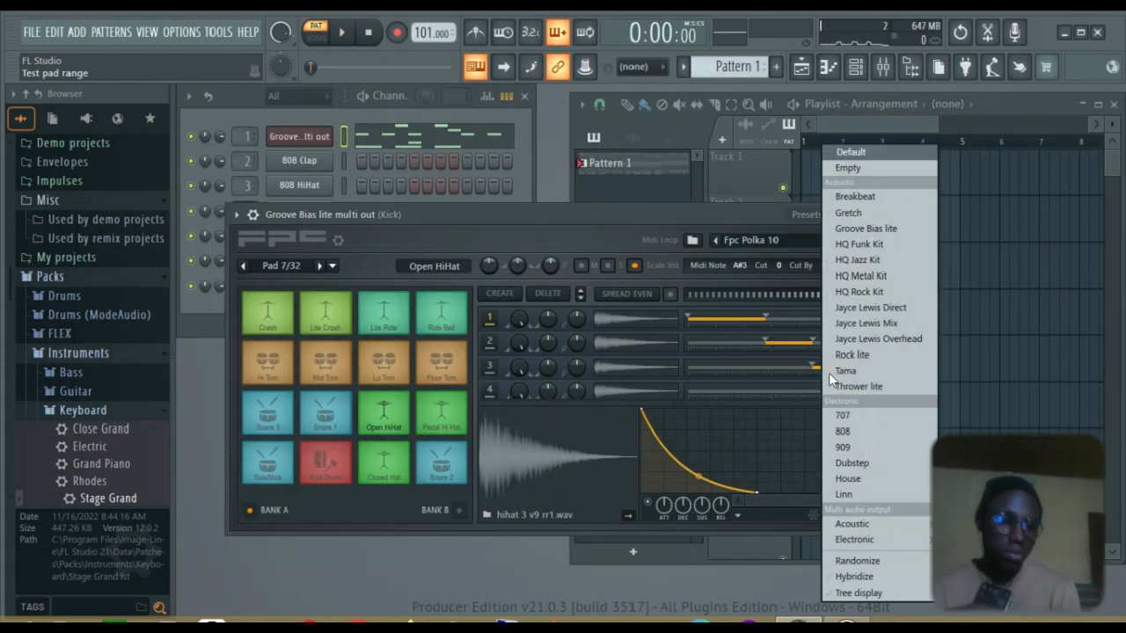
Try the 909, 707 and Tama multi out drum kits in the FPC
left_click(829, 373)
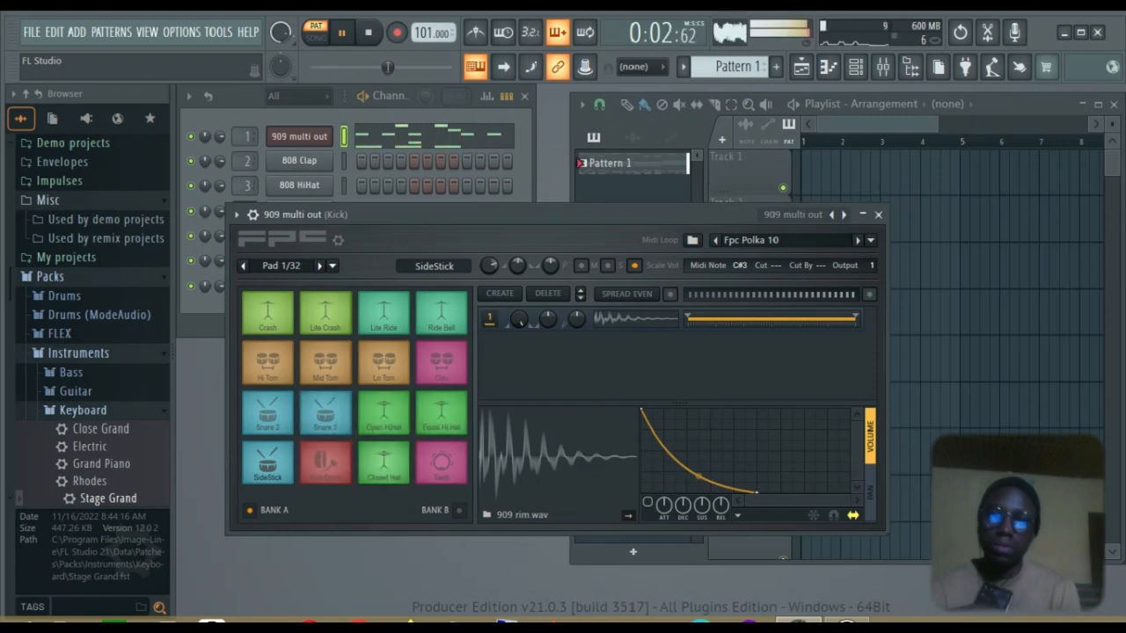
left_click(831, 215)
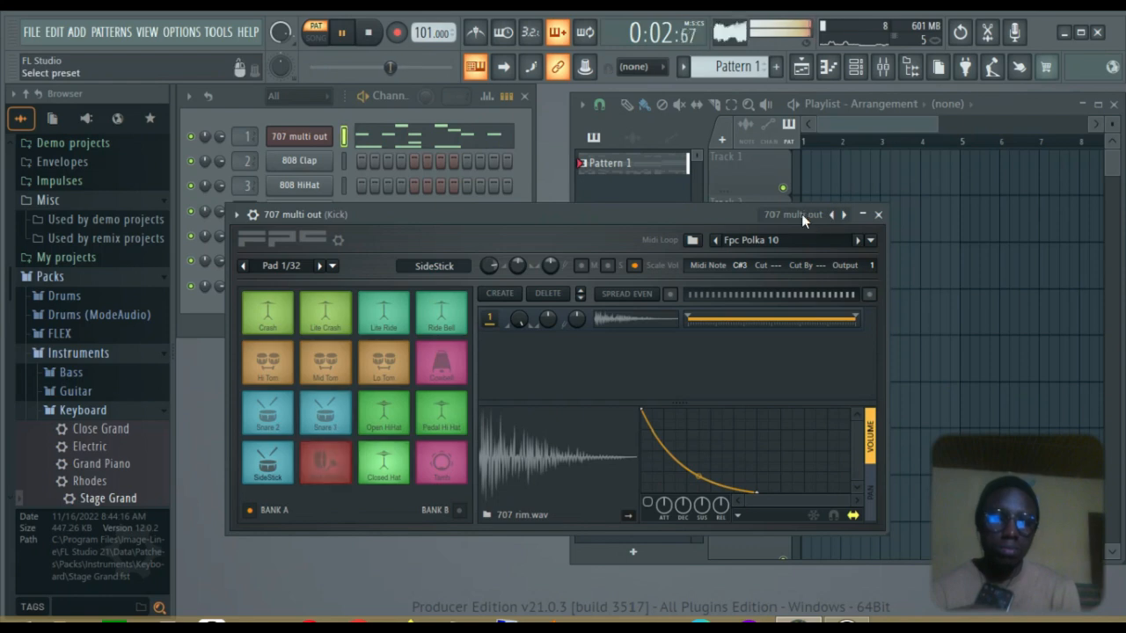
left_click(801, 213)
mouse_move(838, 525)
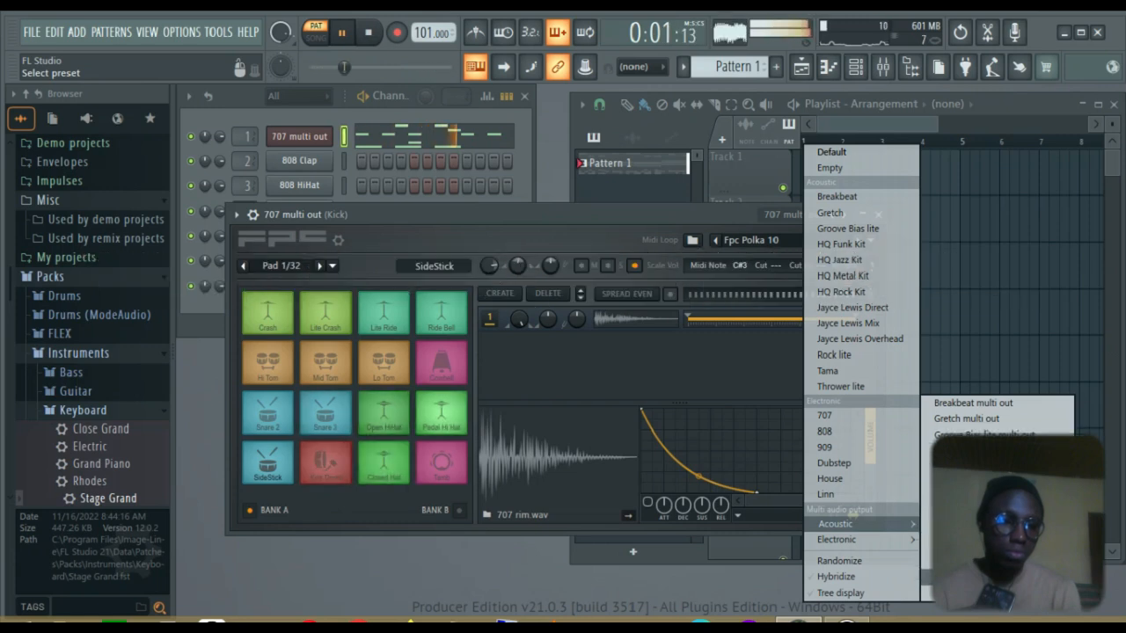
left_click(975, 577)
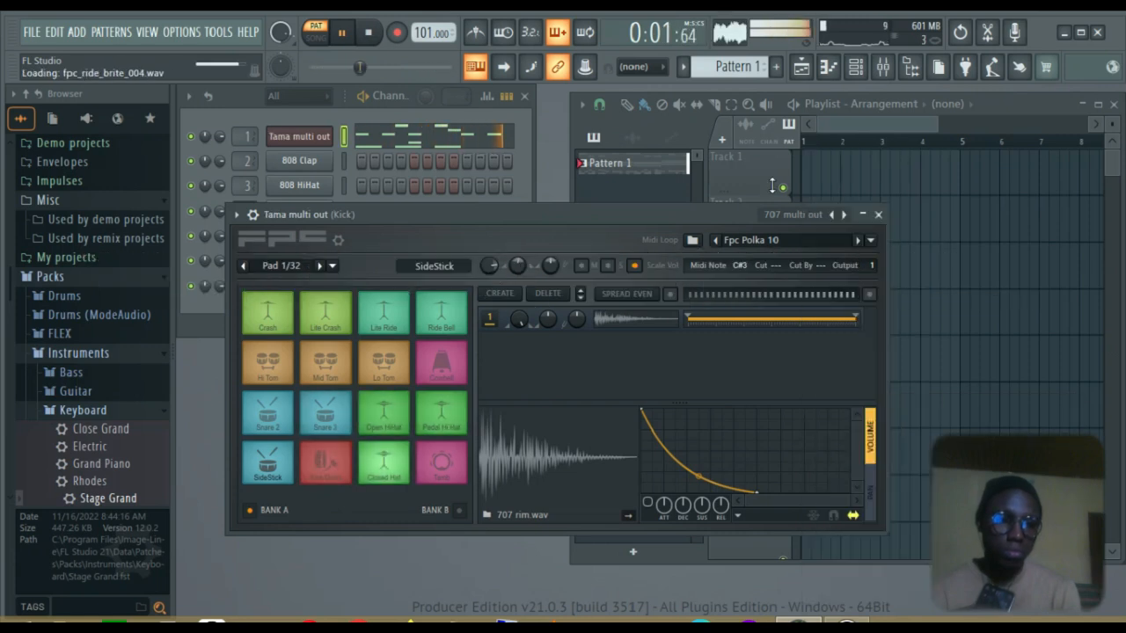
Try the Linn kit, return to Groove Bias lite multi out and close the FPC
left_click(816, 216)
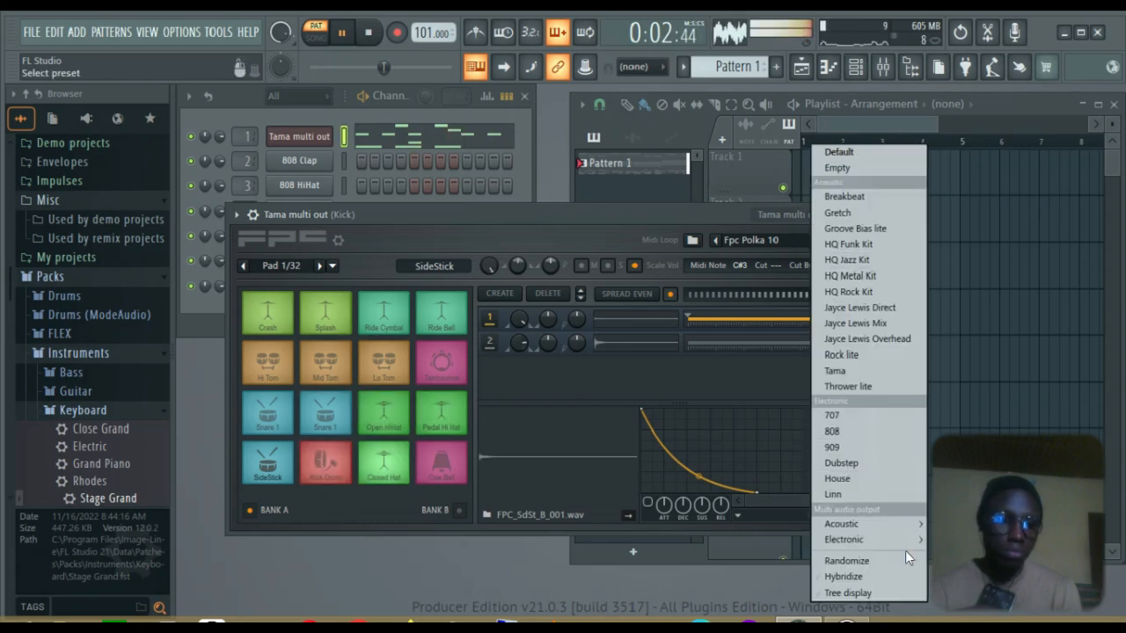
mouse_move(888, 524)
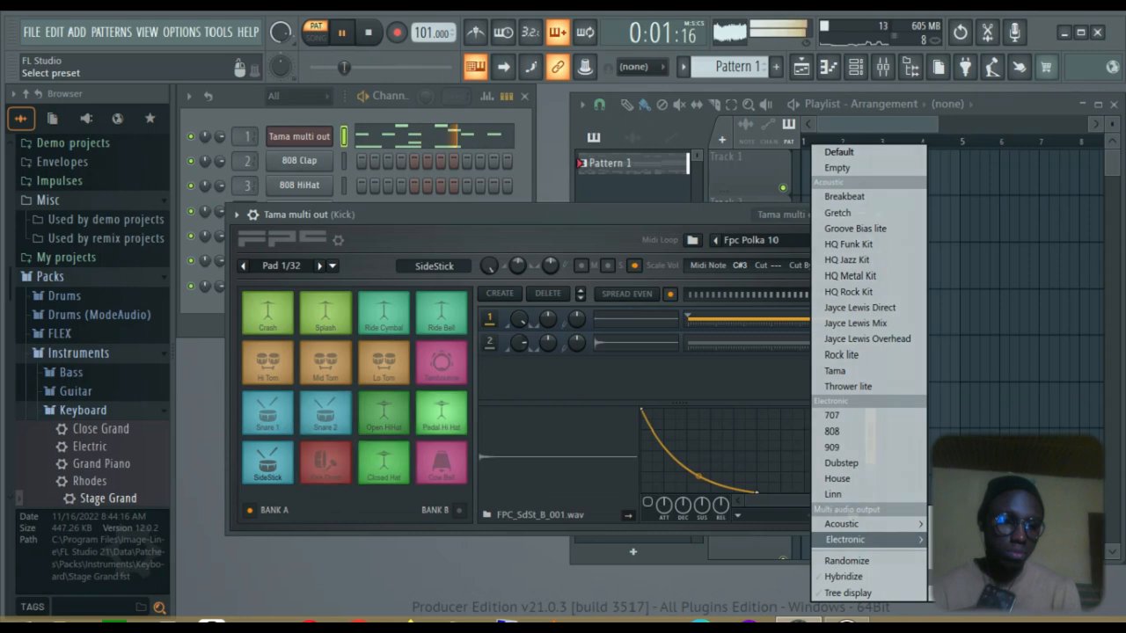
left_click(977, 593)
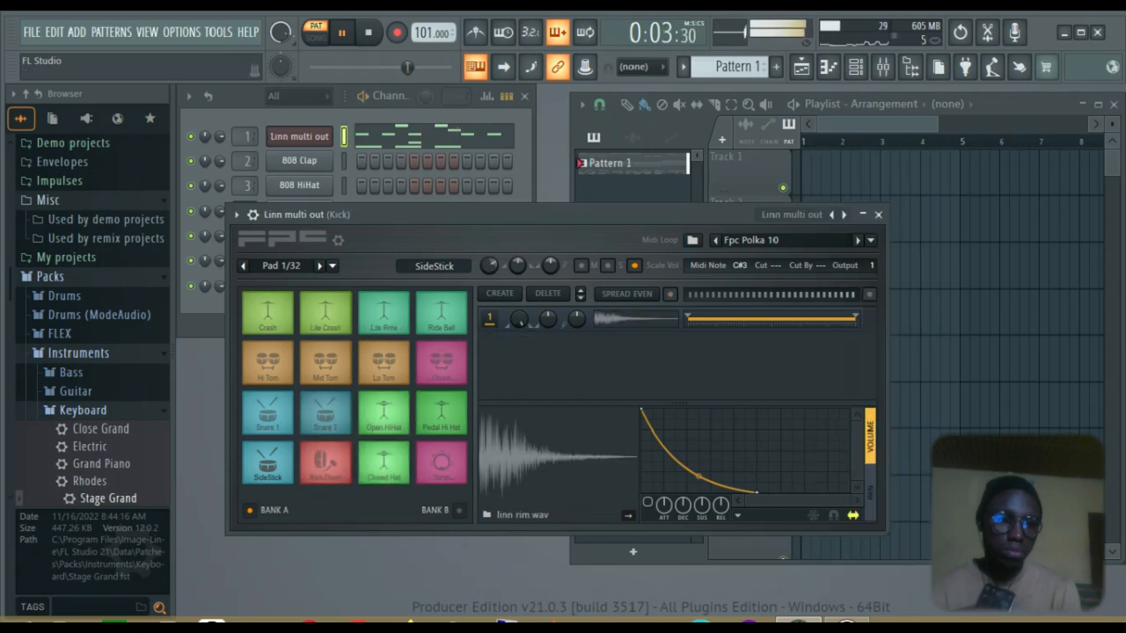
left_click(804, 215)
mouse_move(882, 521)
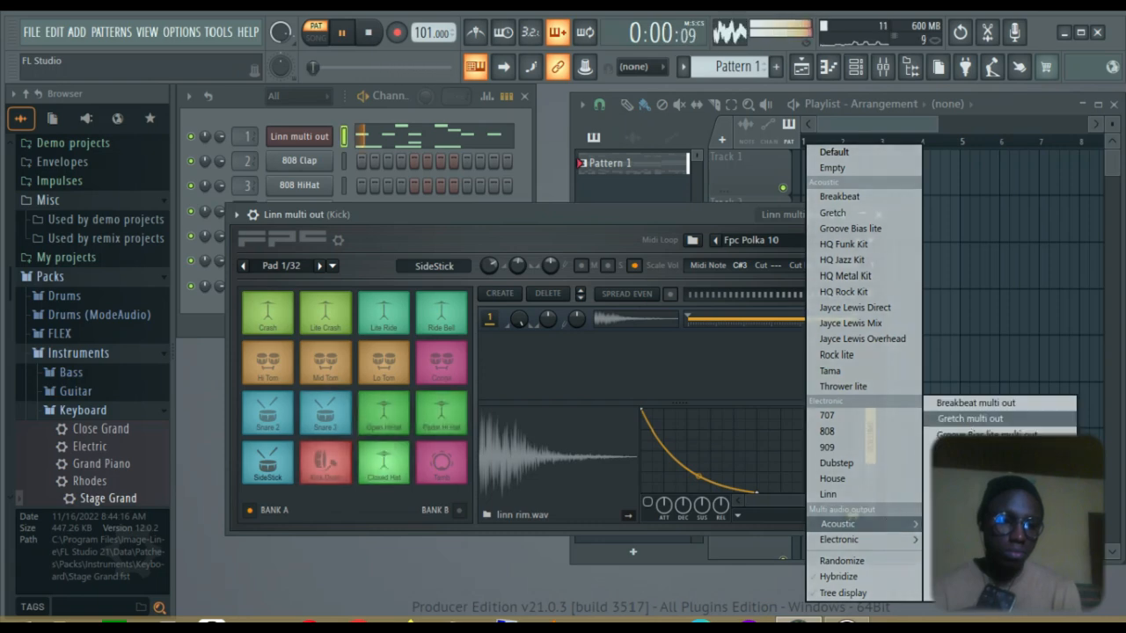
left_click(985, 434)
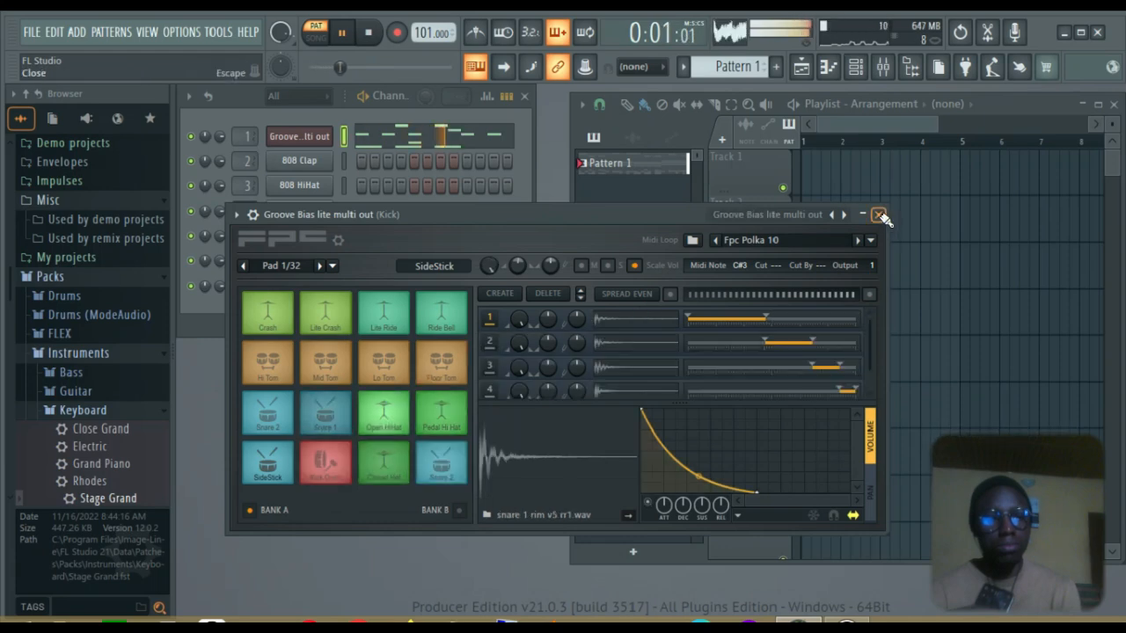
left_click(882, 215)
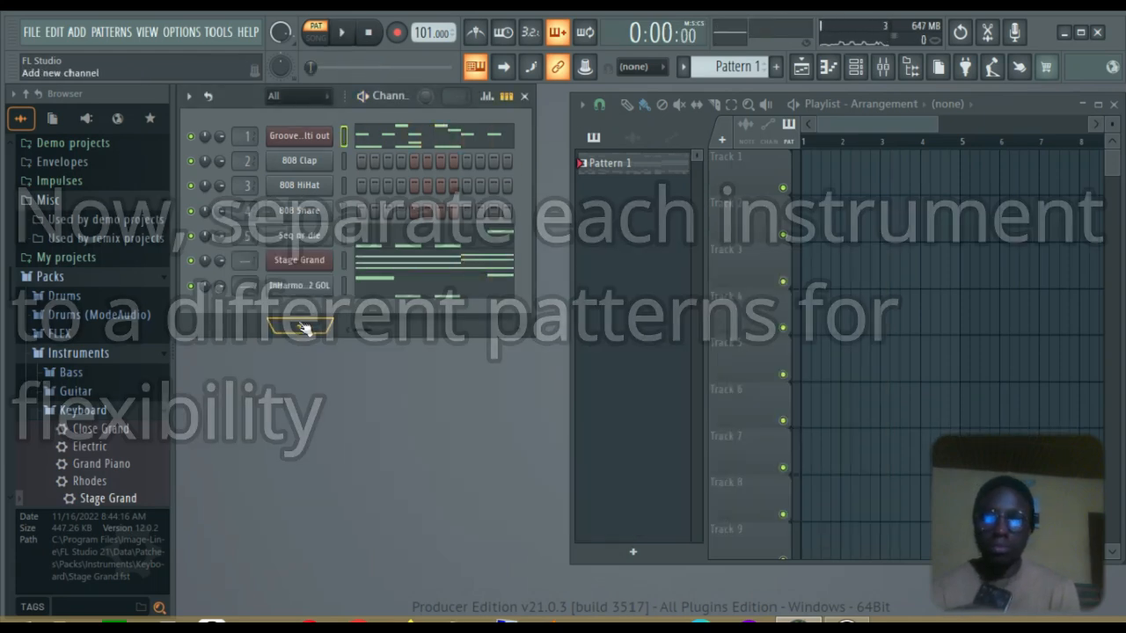
Select the drum notes and rename Pattern 1 to Drums
left_click(434, 136)
key("ctrl+a")
left_click(897, 92)
key("F2")
left_click(483, 145)
left_click(554, 162)
Create a new Bass pattern and paste the bass notes into it
left_click(776, 67)
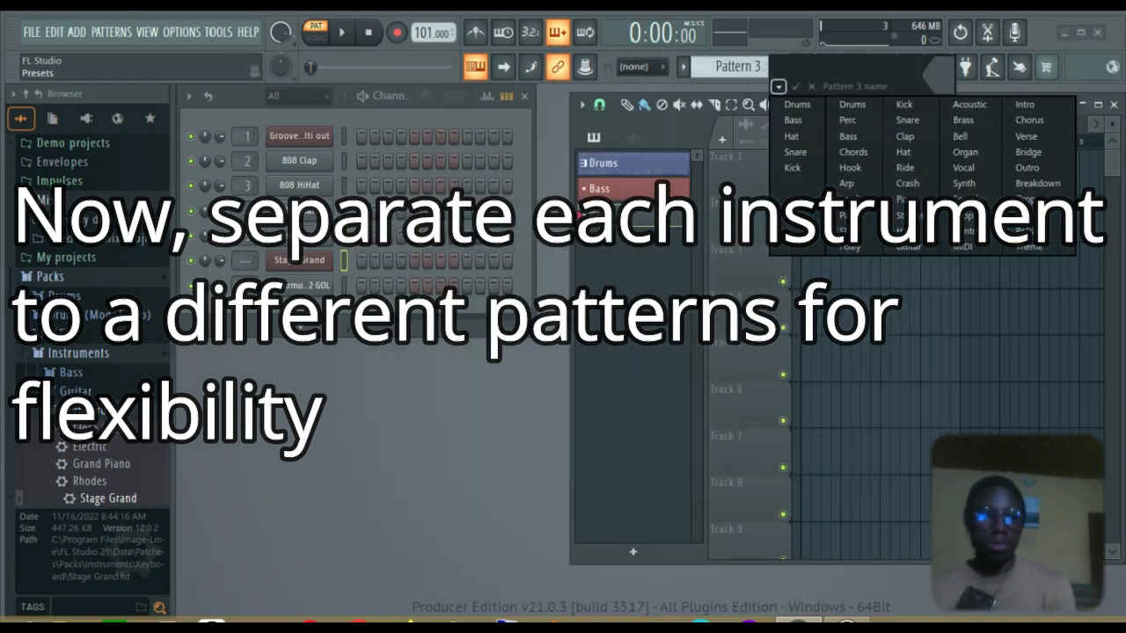
left_click(906, 200)
key("ctrl+v")
left_click(895, 86)
Name a pattern Piano and place the bass notes in the Bass pattern
left_click(607, 163)
left_click(618, 191)
left_click(416, 262)
left_click(429, 235)
left_click(488, 235)
left_click(549, 235)
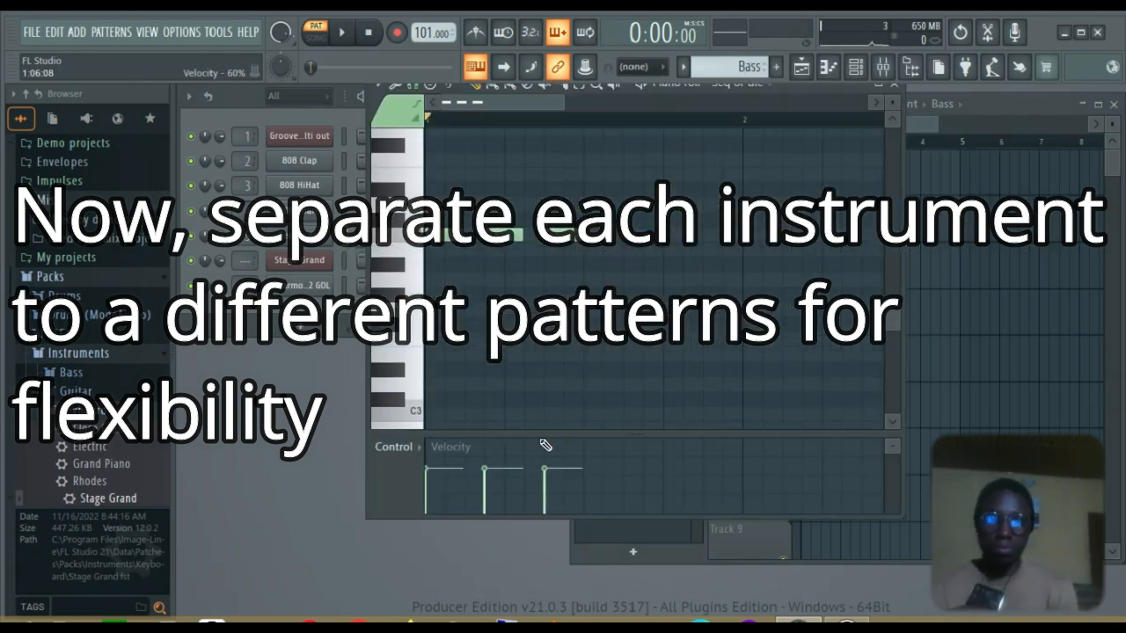
left_click(705, 134)
Create a fourth pattern named Lead holding the lead notes
left_click(896, 86)
left_click(466, 251)
left_click(895, 86)
left_click(776, 67)
left_click(848, 200)
key("F7")
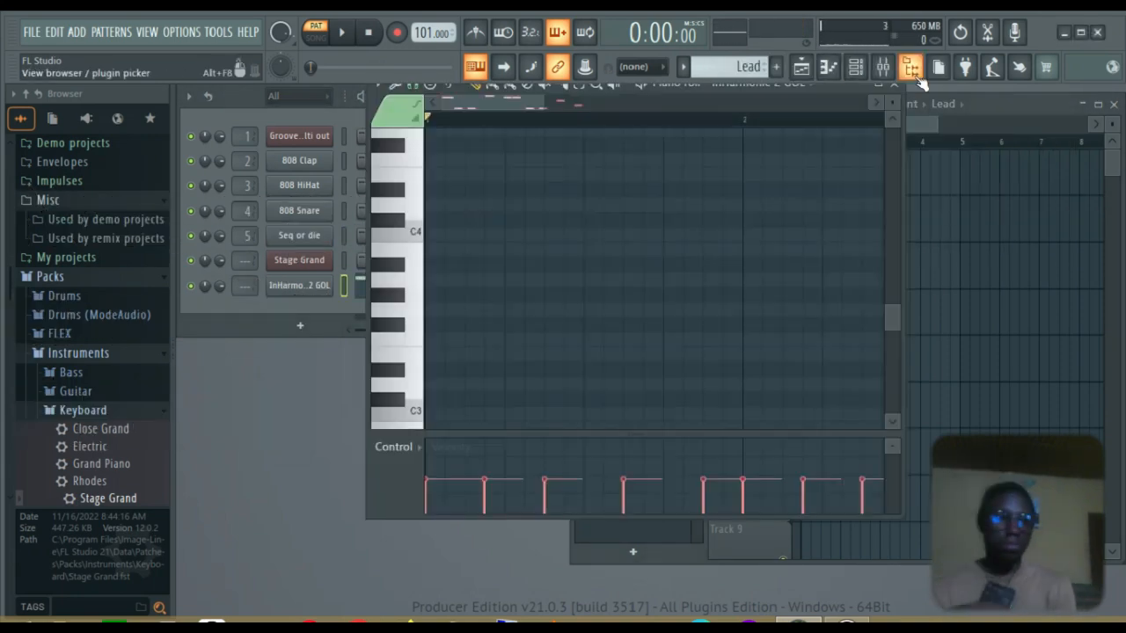
left_click(896, 86)
Place two Bass clips on track 1
left_click(618, 189)
left_click(808, 171)
left_click(885, 172)
Rewrite the Drums pattern with two Kick Drum hits and play it back
left_click(618, 164)
left_click(421, 138)
left_click(428, 415)
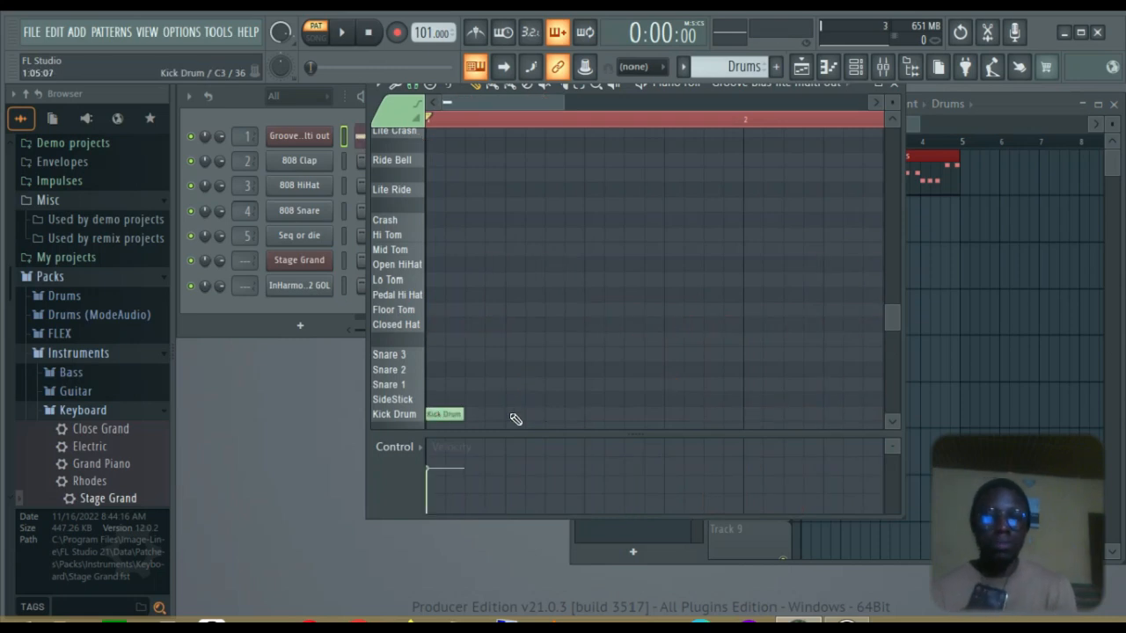
left_click(508, 414)
left_click(588, 414)
left_click(895, 85)
key("space")
Add two Drums clips and a Drums #2 clip on track 2, plus another Bass clip
left_click(884, 216)
left_click(925, 215)
left_click(618, 189)
left_click(965, 215)
left_click(618, 215)
left_click(965, 171)
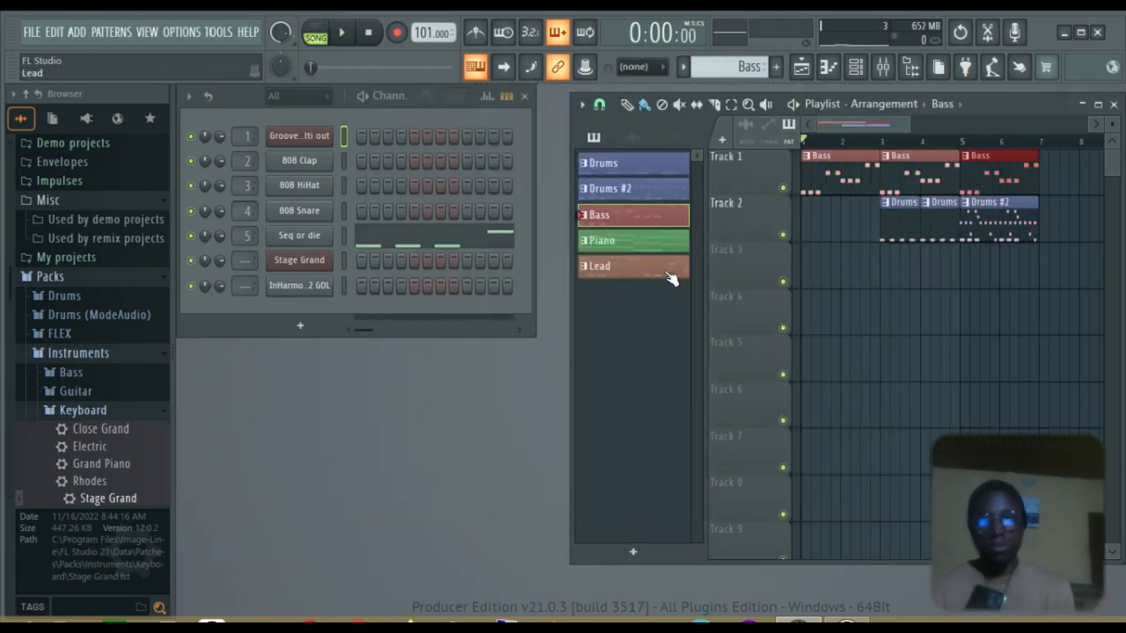
Clone Drums as Drums #3, clear its notes, and add Snare 3 and Kick Drum hits
right_click(648, 165)
left_click(691, 361)
left_click(421, 137)
key("ctrl+a")
key("Delete")
left_click(631, 414)
left_click(592, 355)
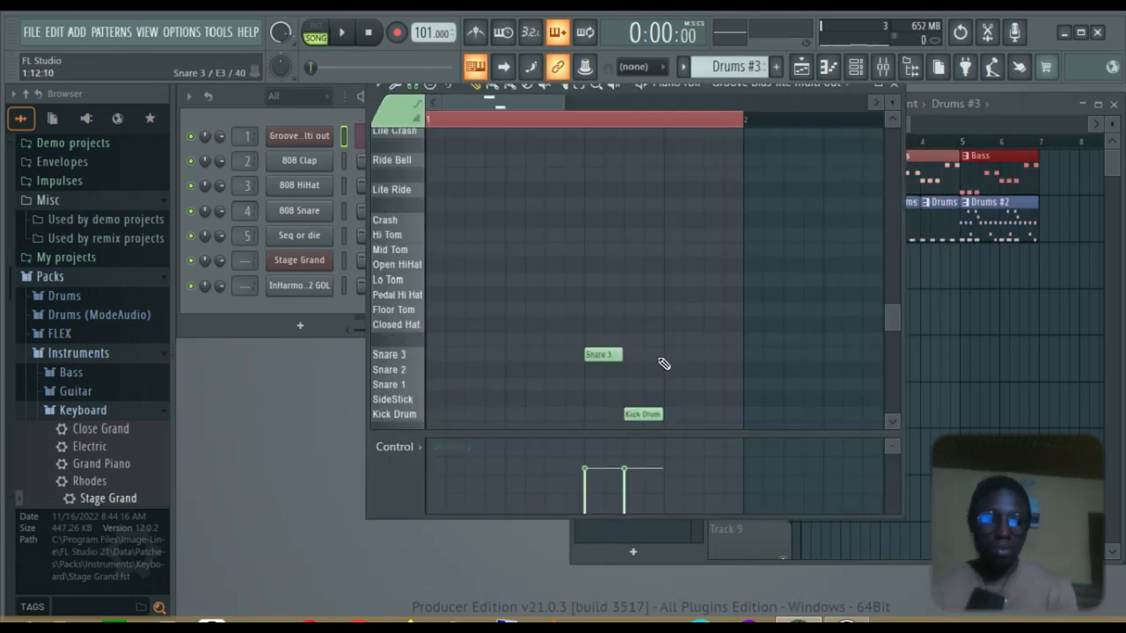
Place a Drums #3 clip at bar 4 and audition the fill
left_click(894, 85)
left_click(925, 263)
key("space")
left_click(421, 138)
left_click(894, 85)
left_click(910, 142)
key("space")
left_click(422, 137)
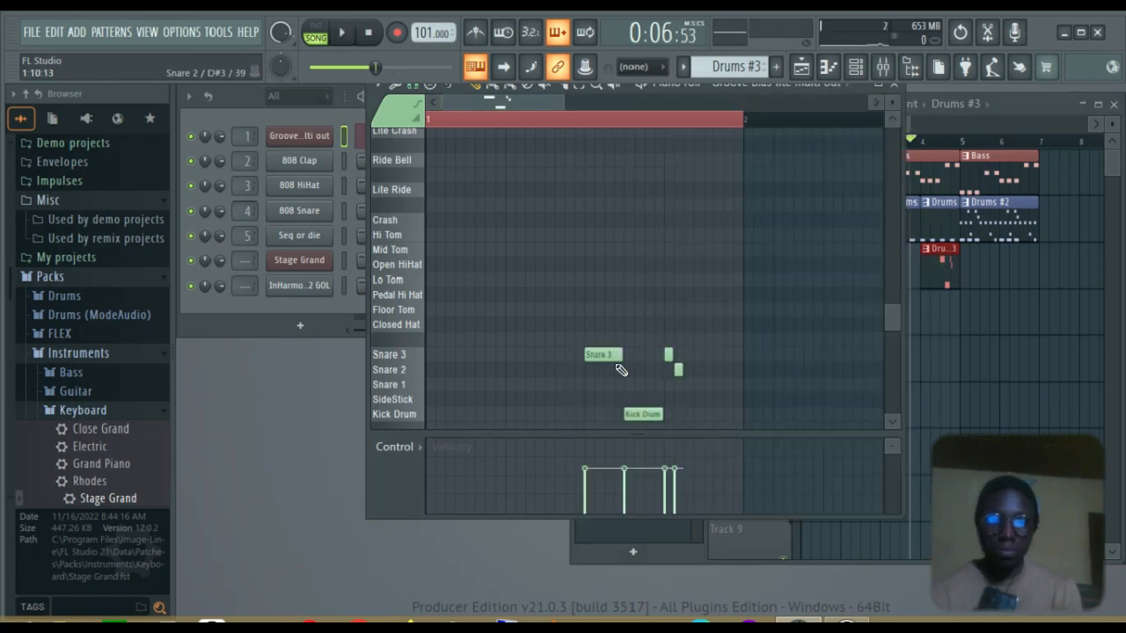
Extend the fill: move the snare to Snare 1, add two closing kicks and two tom hits
left_click_drag(679, 353, 670, 384)
left_click(707, 414)
left_click(728, 415)
left_click(727, 248)
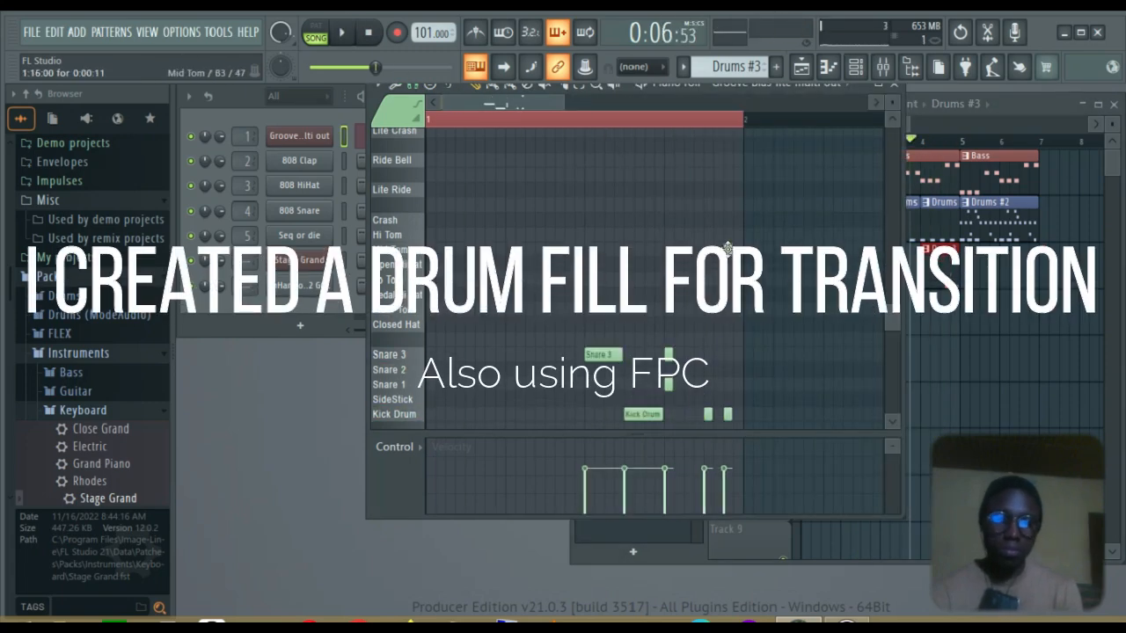
left_click(687, 280)
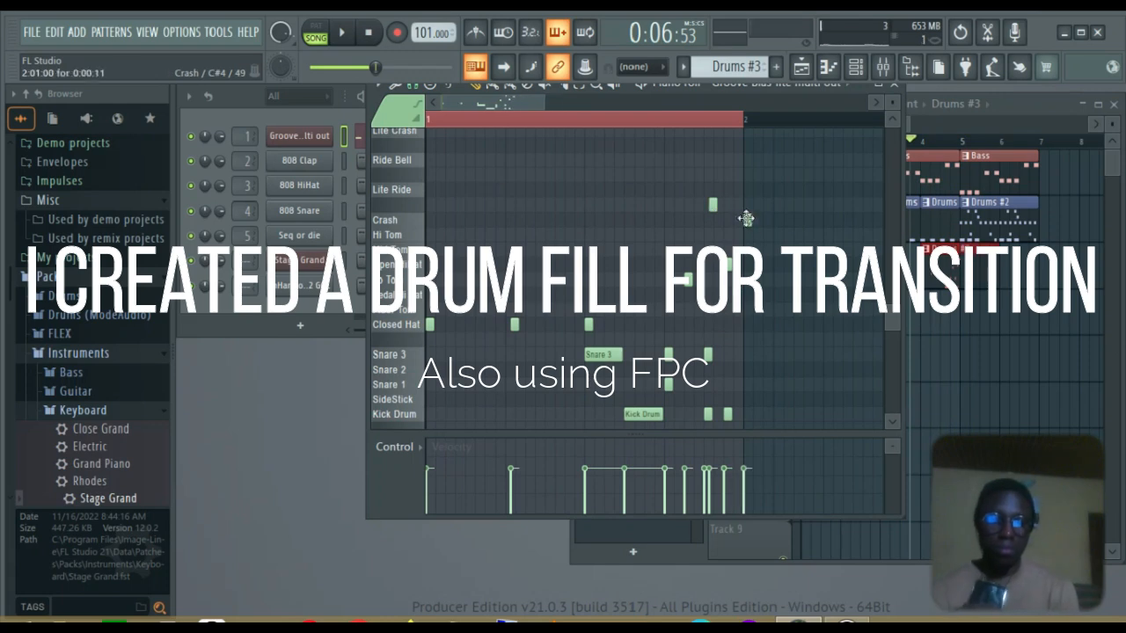
key("space")
left_click(894, 86)
Place a Drums #3 clip on track 3 and play the arrangement
left_click(368, 33)
key("space")
key("space")
left_click(900, 261)
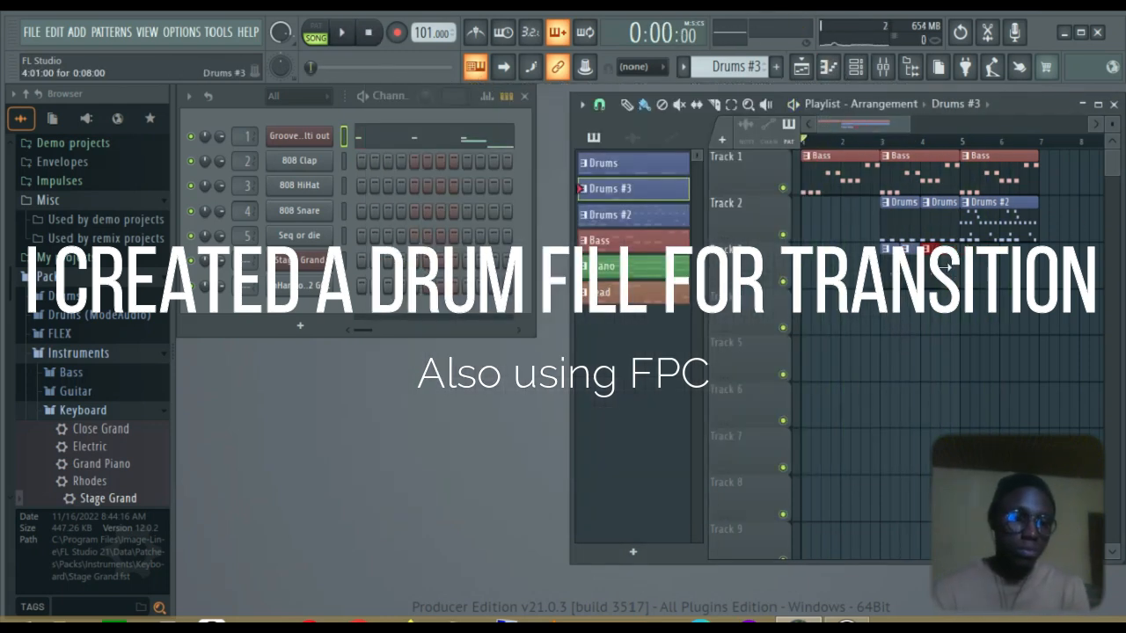
key("space")
Place Piano clips from bar 7 and play back the arrangement
key("space")
mouse_move(831, 123)
left_mouse_down()
mouse_move(859, 123)
mouse_move(844, 123)
left_mouse_up()
left_click(968, 156)
left_click(616, 266)
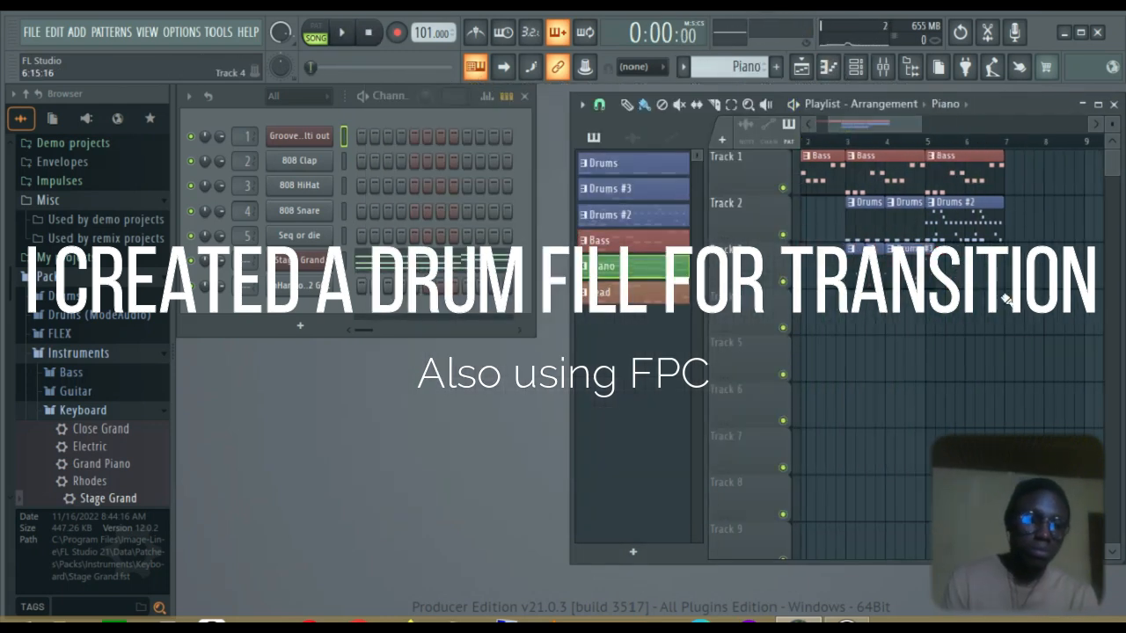
left_click(1011, 313)
key("space")
left_click(615, 214)
left_click(1015, 220)
Place a Drums #3 clip on track 3 and stop playback
key("space")
left_click(616, 188)
left_click(906, 267)
With the playlist maximized, swap track 4's Drums #2 clip for Piano and add Bass at bar 9
key("space")
left_click(1097, 103)
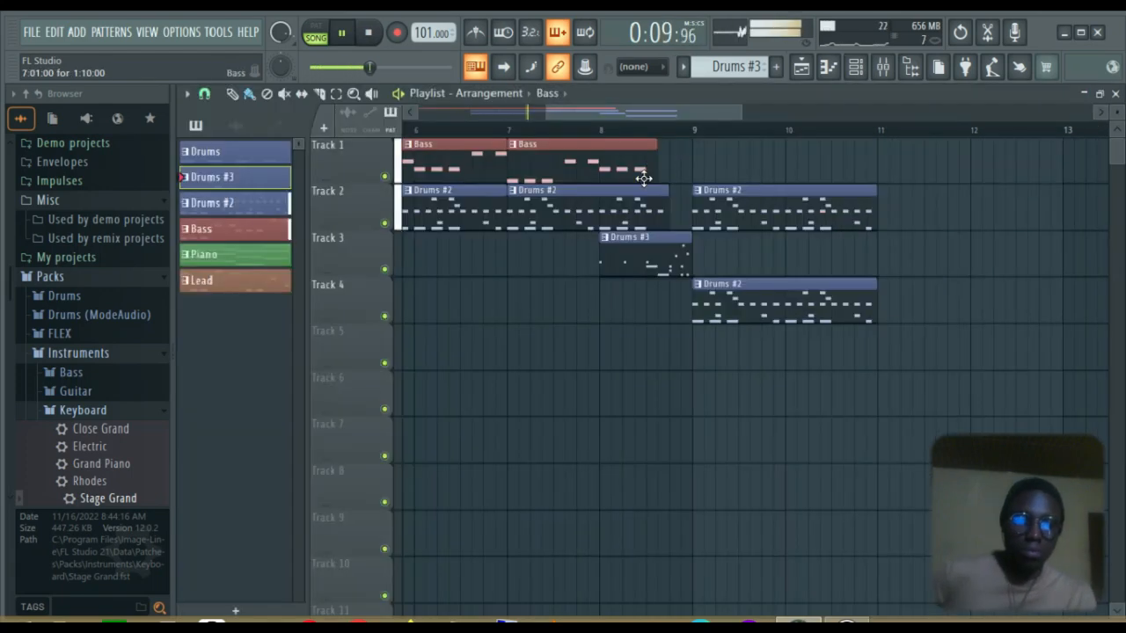
right_click(774, 304)
left_click(234, 254)
left_click(696, 299)
left_click(700, 159)
left_click(847, 151)
right_click(849, 158)
left_click_drag(600, 115, 640, 116)
Replace the Piano clip on track 4 with a Lead clip
key("space")
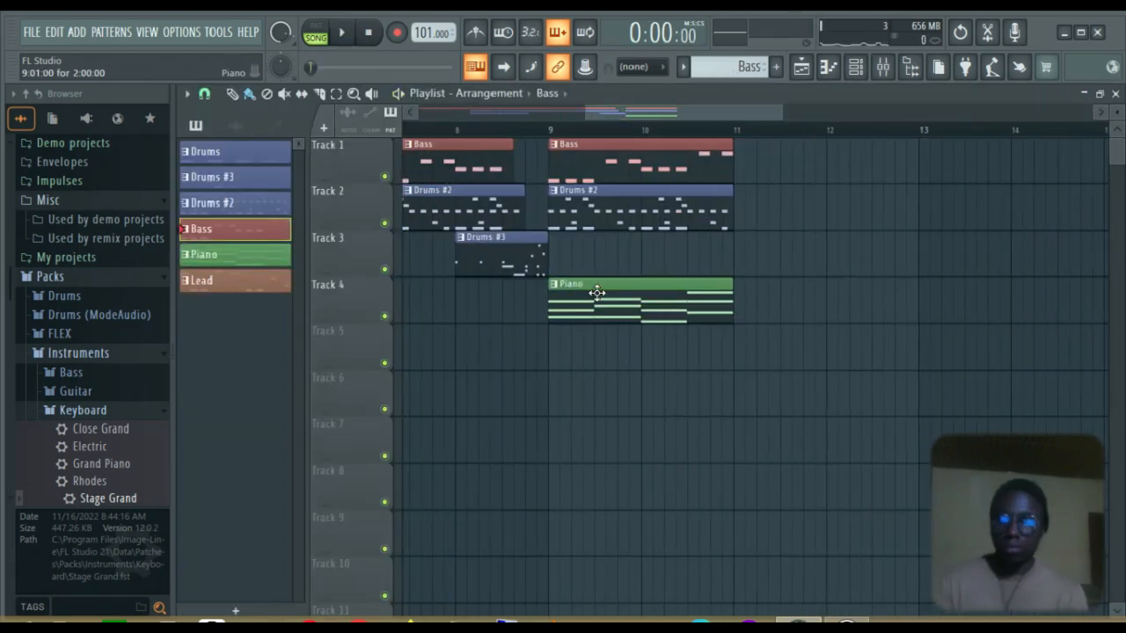
right_click(595, 291)
left_click(235, 281)
left_click(554, 296)
key("space")
In the mixer, lower the insert 7, Bass and Snare channel volumes
key("space")
left_click(1099, 95)
key("F9")
left_click_drag(507, 425, 508, 464)
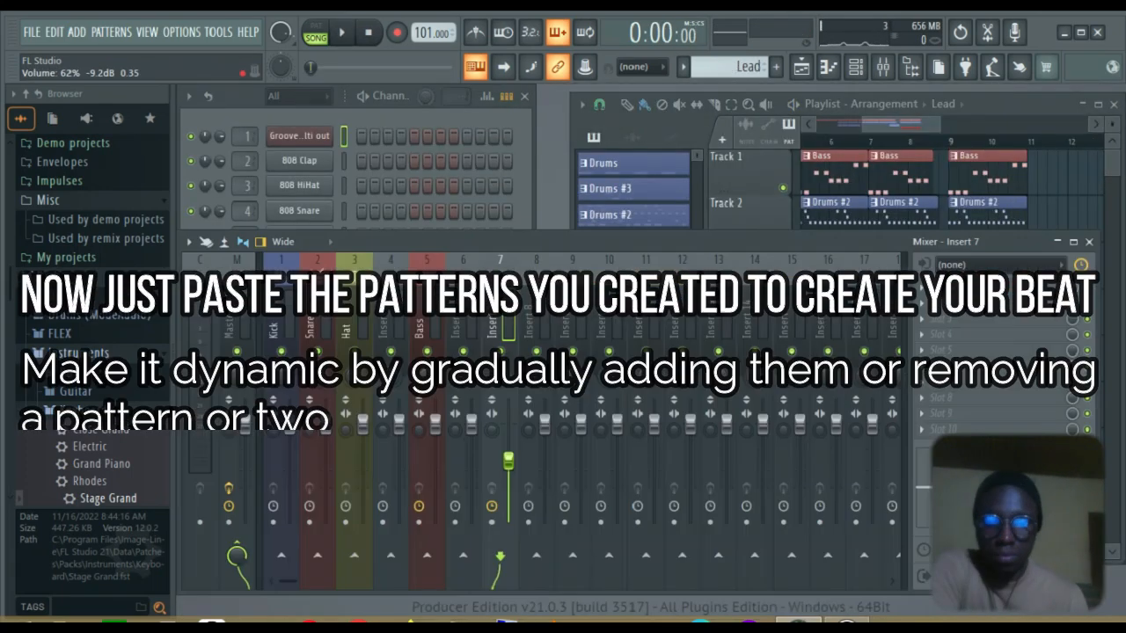
key("space")
left_click(435, 424)
left_click_drag(325, 426, 326, 437)
left_click_drag(434, 425, 435, 438)
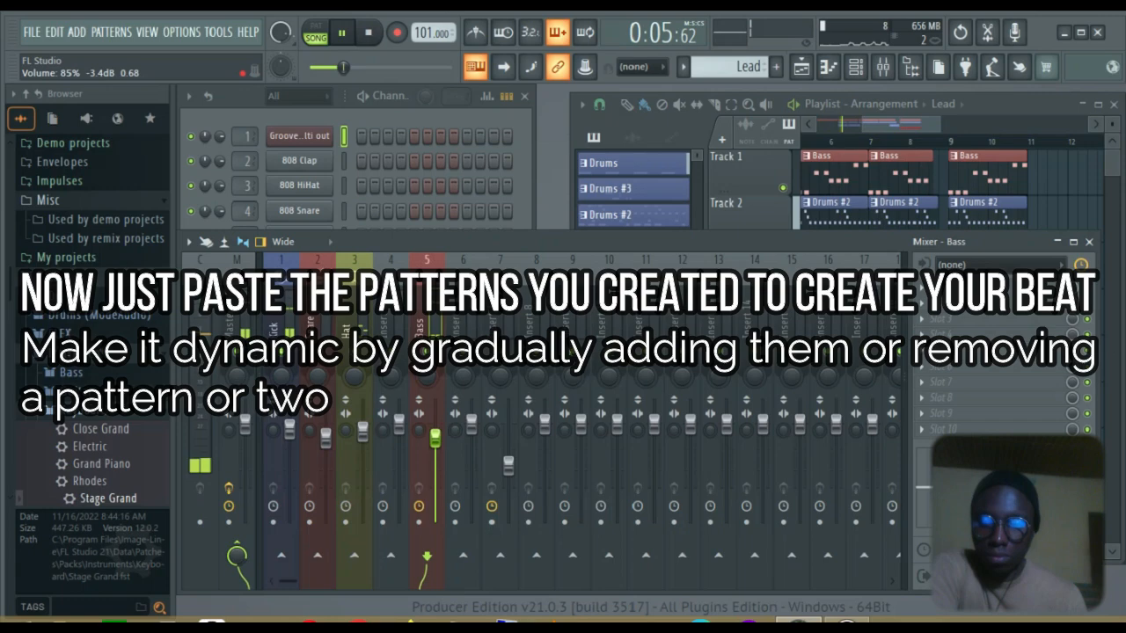
key("space")
Add Lead, Bass and Drums #2 clips at bar 11 and a Bass clip at bar 13
left_click(731, 174)
left_click(1004, 303)
left_click(1004, 158)
left_click(1098, 104)
left_click(872, 198)
left_click(729, 152)
Shorten the Bass clip and place two Drums clips from bar 13
left_click(235, 152)
left_click_drag(717, 161, 696, 161)
left_click(235, 178)
left_click(235, 152)
left_click(730, 204)
left_click(823, 205)
Try a Piano clip on track 3, then place a Drums #3 clip at bar 12 instead
left_click(235, 255)
left_click(730, 252)
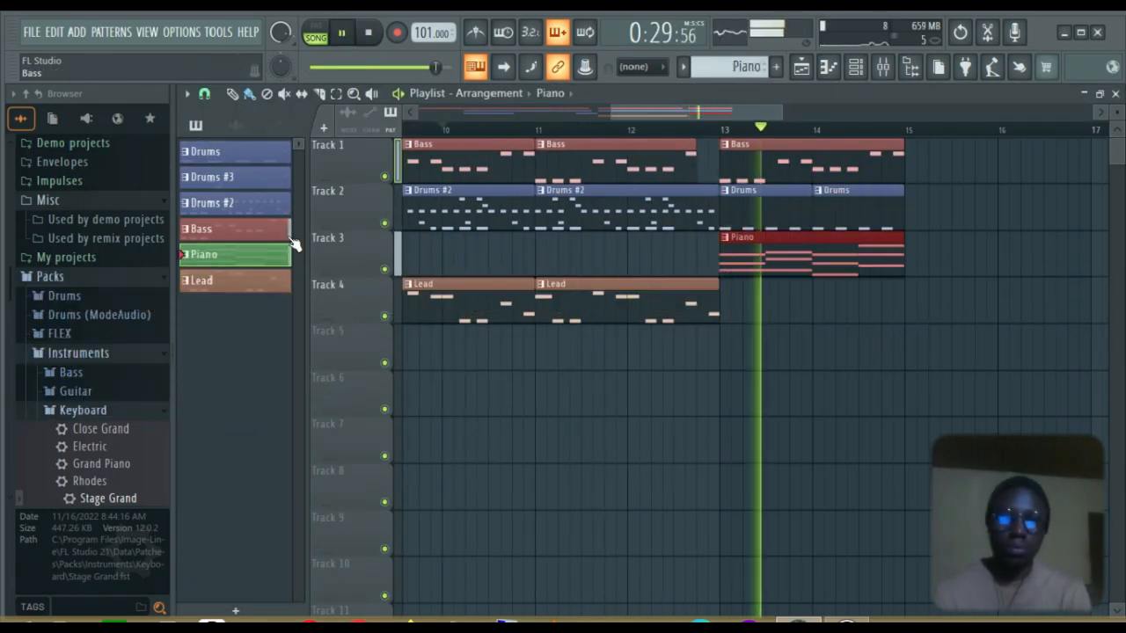
right_click(768, 258)
left_click(235, 177)
left_click(638, 252)
Duplicate the Bass and Drums clips, add Piano at bar 17, and select the bar 17–18 Drums clips
left_click_drag(659, 111, 861, 129)
left_click_drag(686, 112, 774, 111)
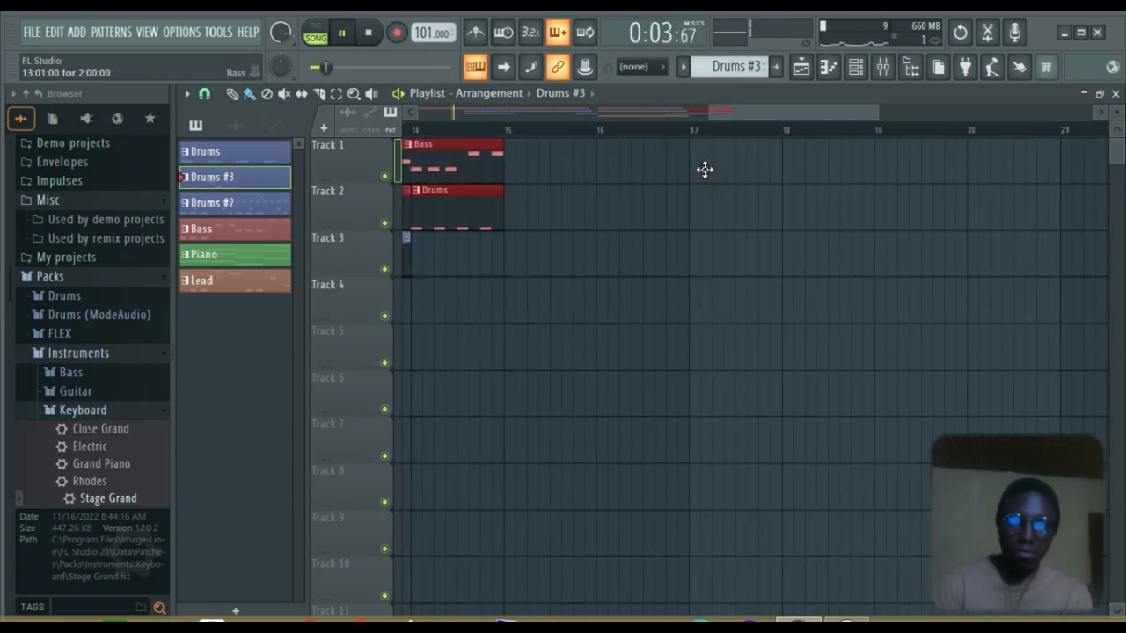
key("ctrl+b")
key("ctrl+b")
left_click(235, 255)
left_click(649, 259)
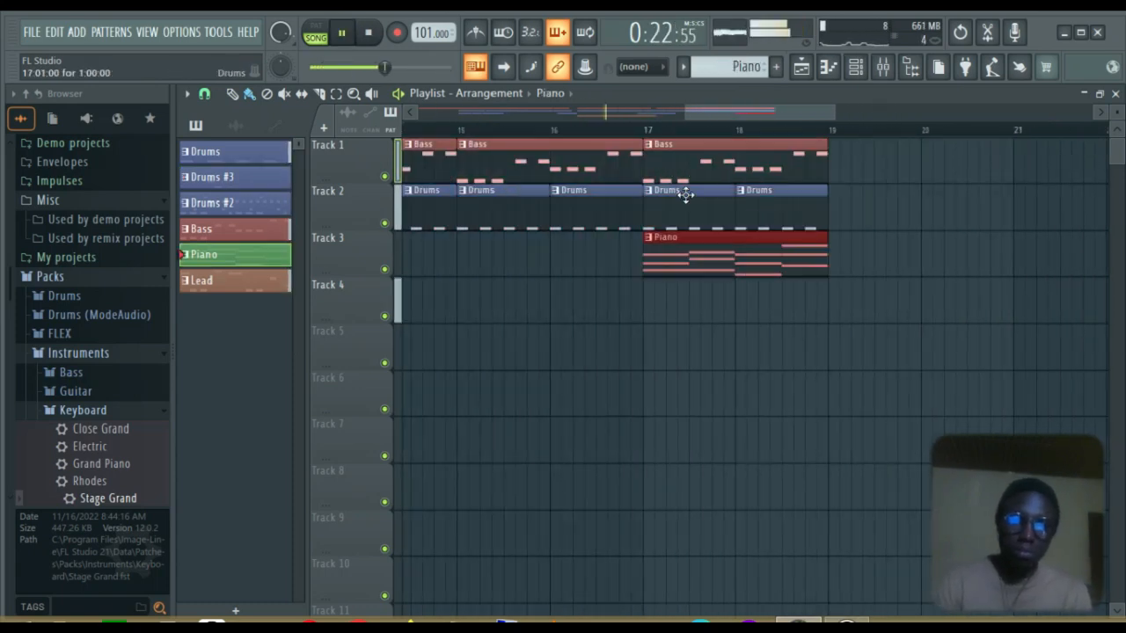
left_click_drag(673, 196, 767, 226)
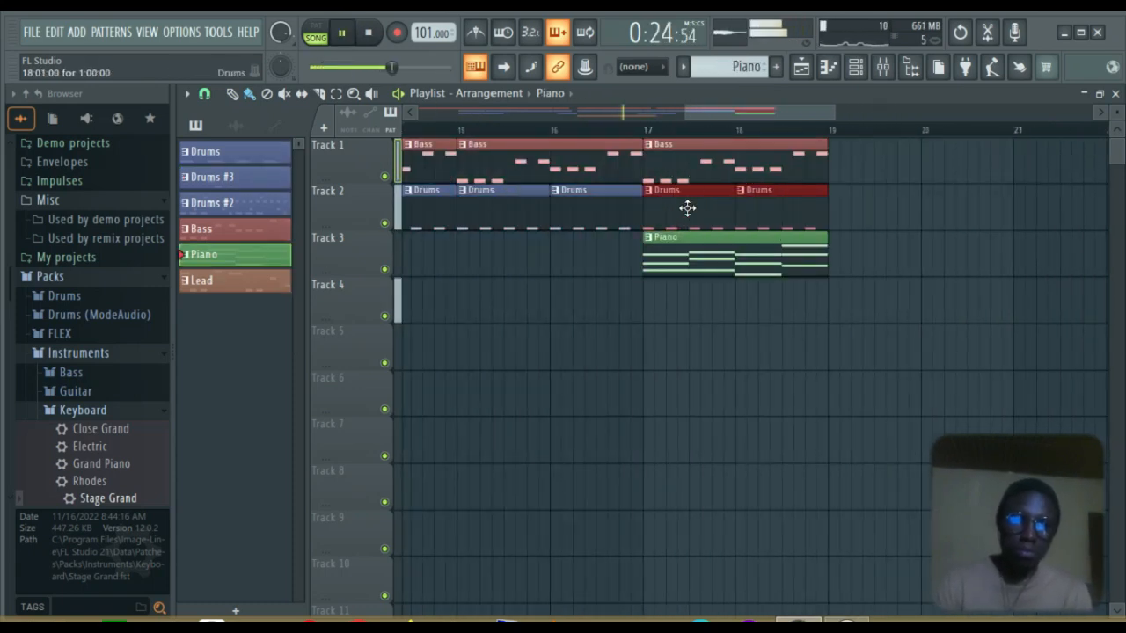
Swap the selected Drums clips to Drums #2 and delete the overlapping clip
right_click(648, 202)
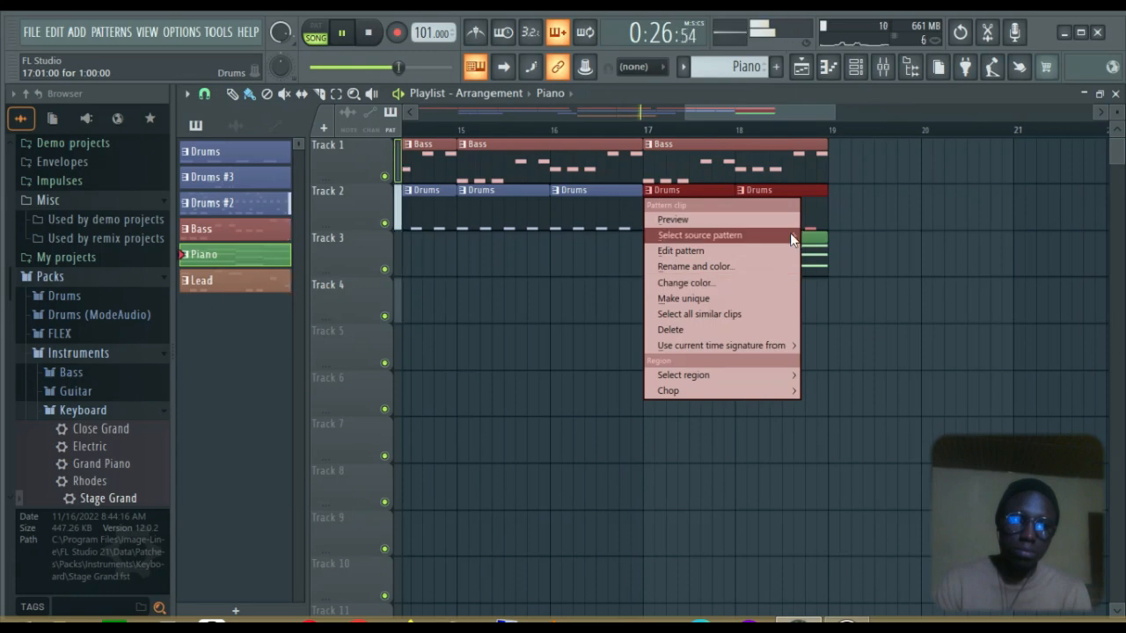
mouse_move(796, 235)
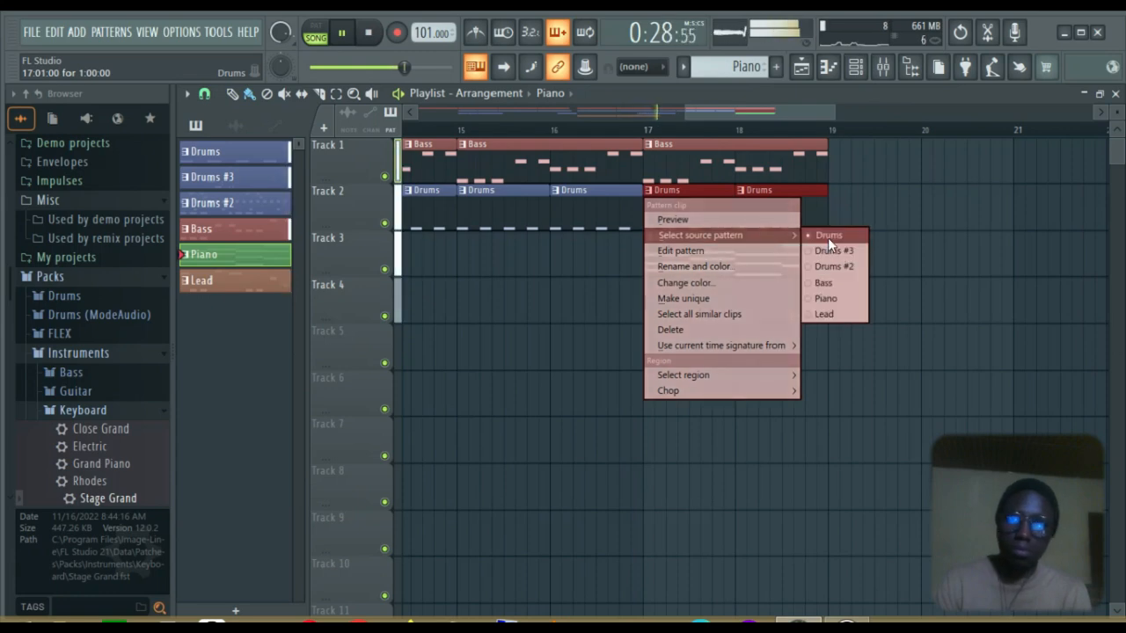
left_click(831, 262)
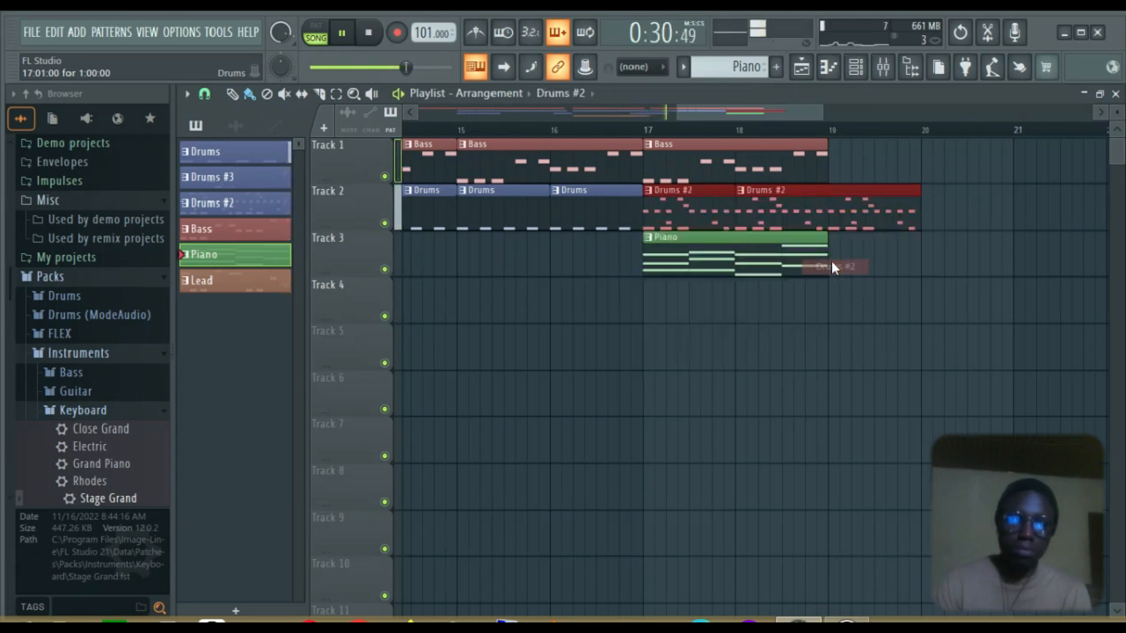
right_click(753, 188)
Shorten the third Drums clip on track 2 and stop playback
left_click_drag(736, 156, 696, 249)
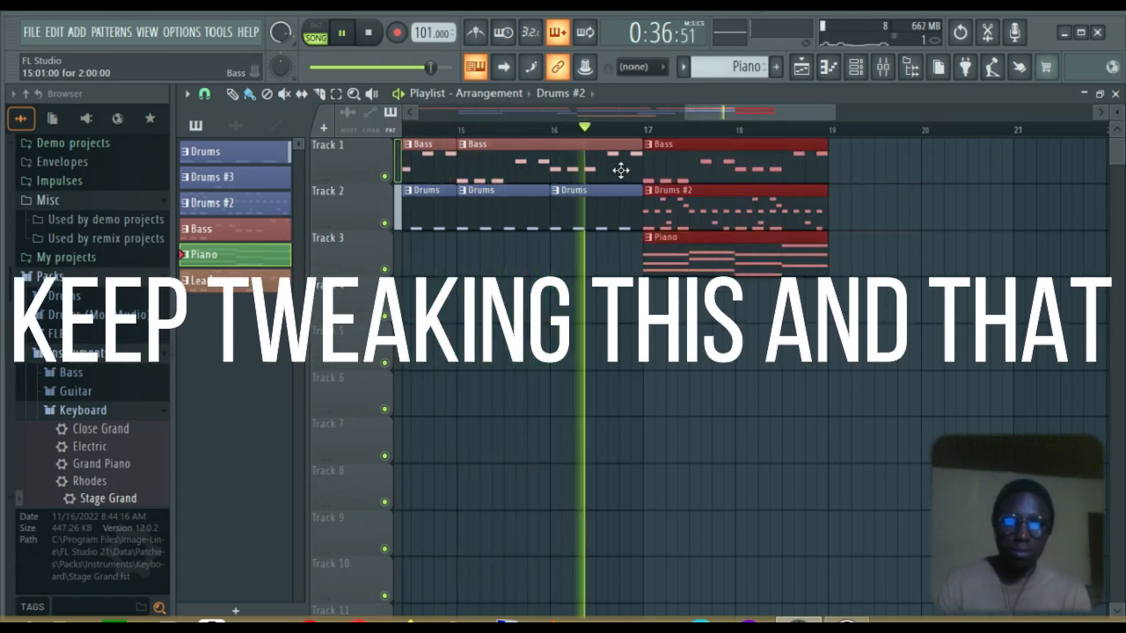
left_click(636, 149)
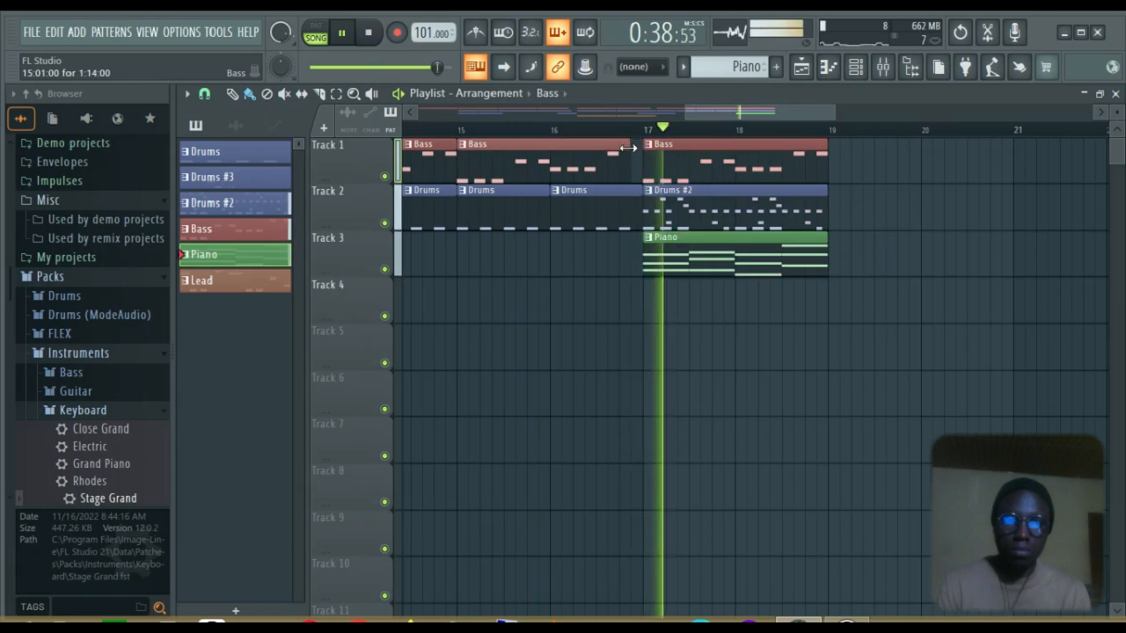
left_click(628, 193)
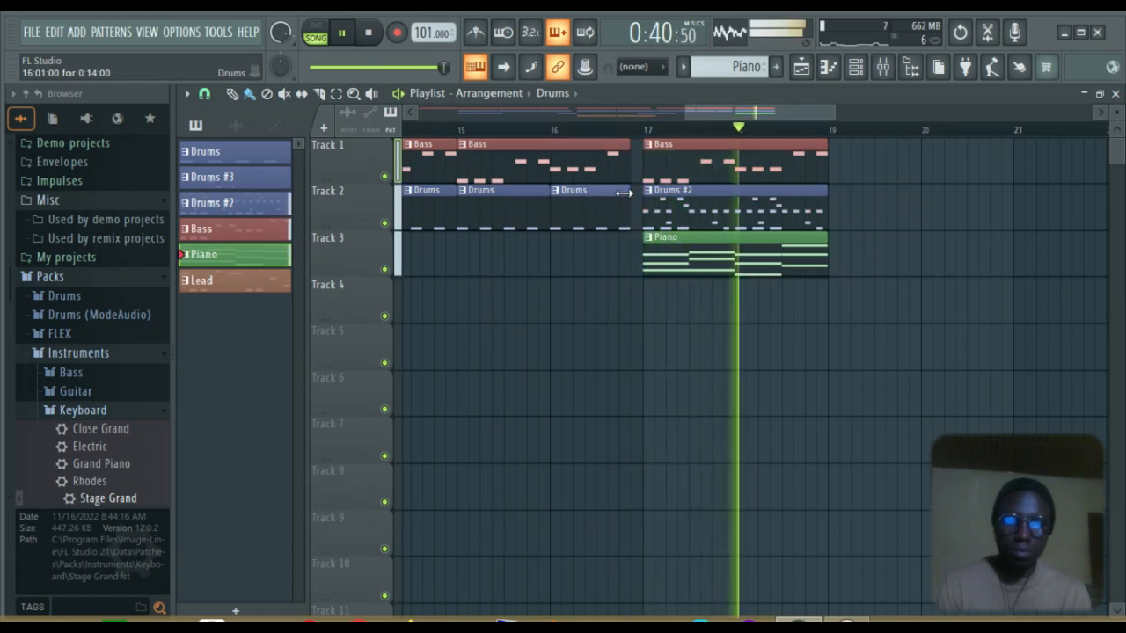
left_click_drag(621, 193, 609, 194)
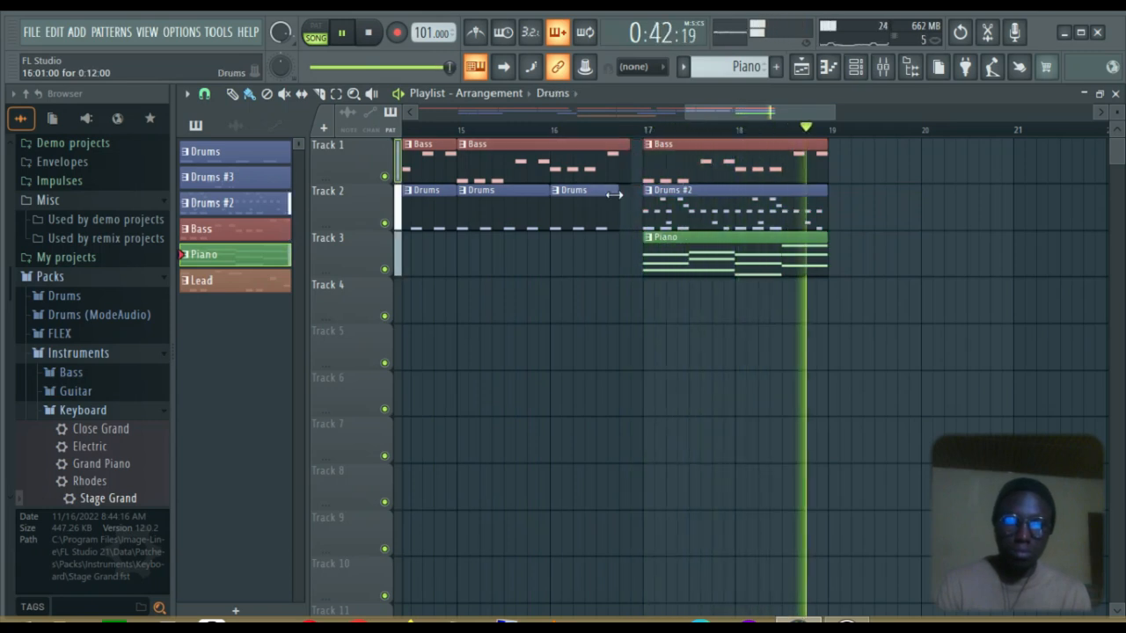
key("space")
Play from bar 15, then box-select the bar 17–19 clips on tracks 1–3
left_click(435, 130)
key("space")
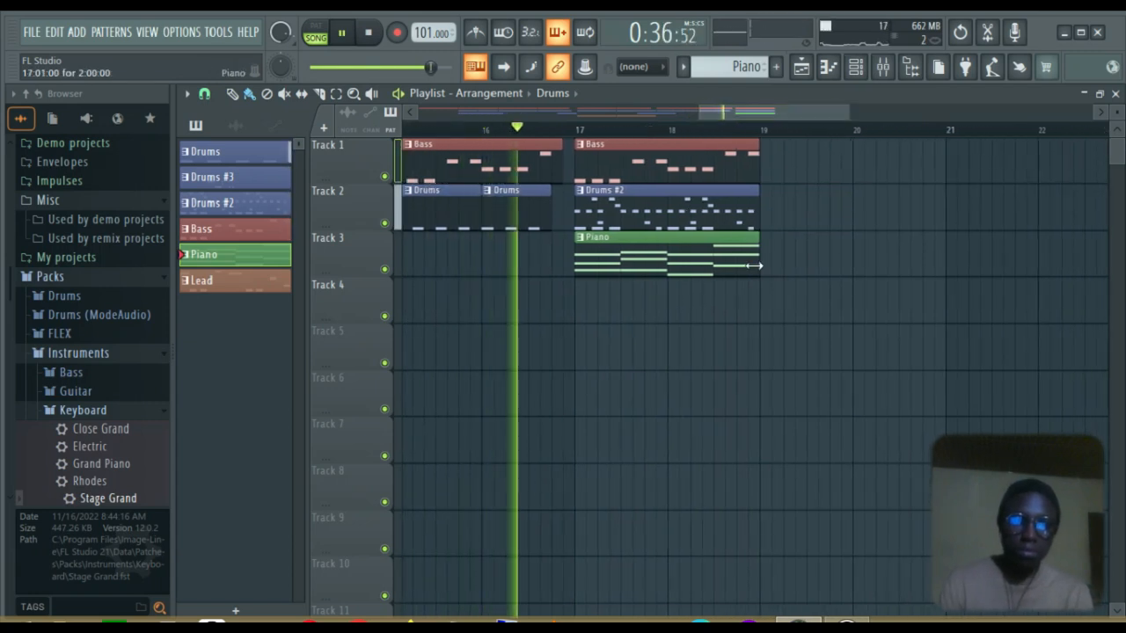
left_click_drag(751, 321, 575, 154)
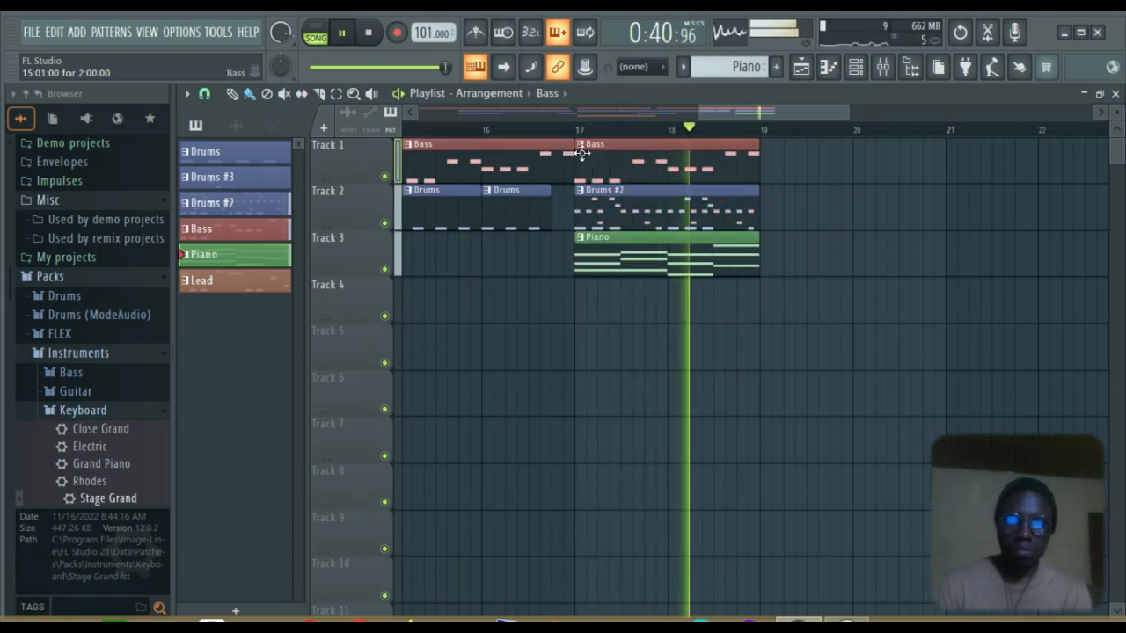
left_click_drag(701, 273, 629, 171)
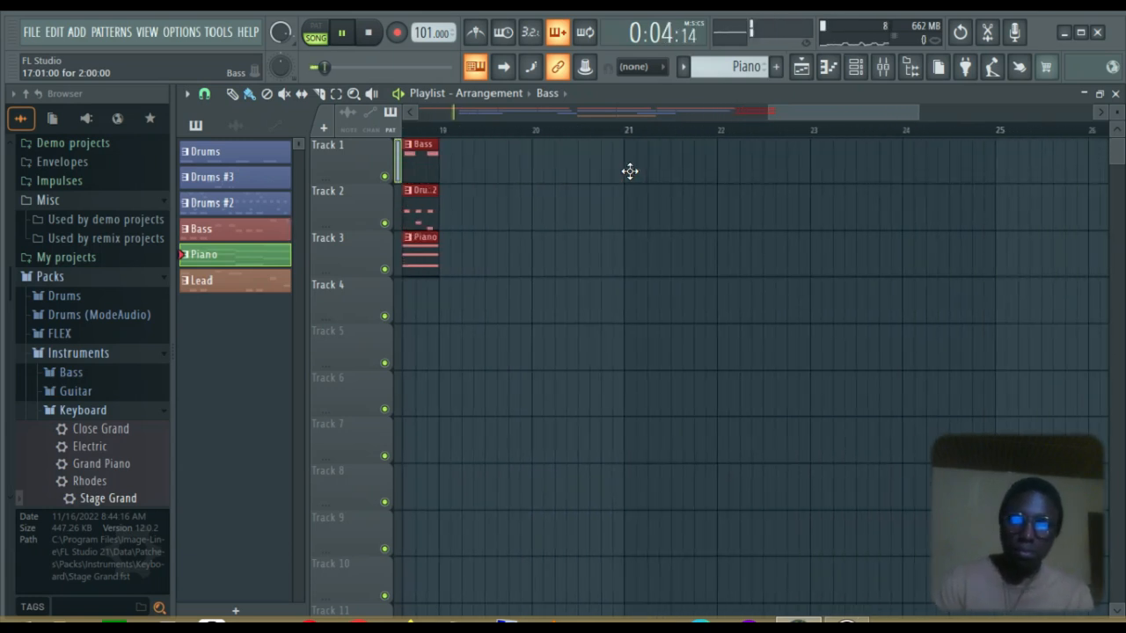
Duplicate the Bass, Drums #2 and Piano clips out to bar 23 and place Lead on Track 4 at bar 21
key("ctrl+b")
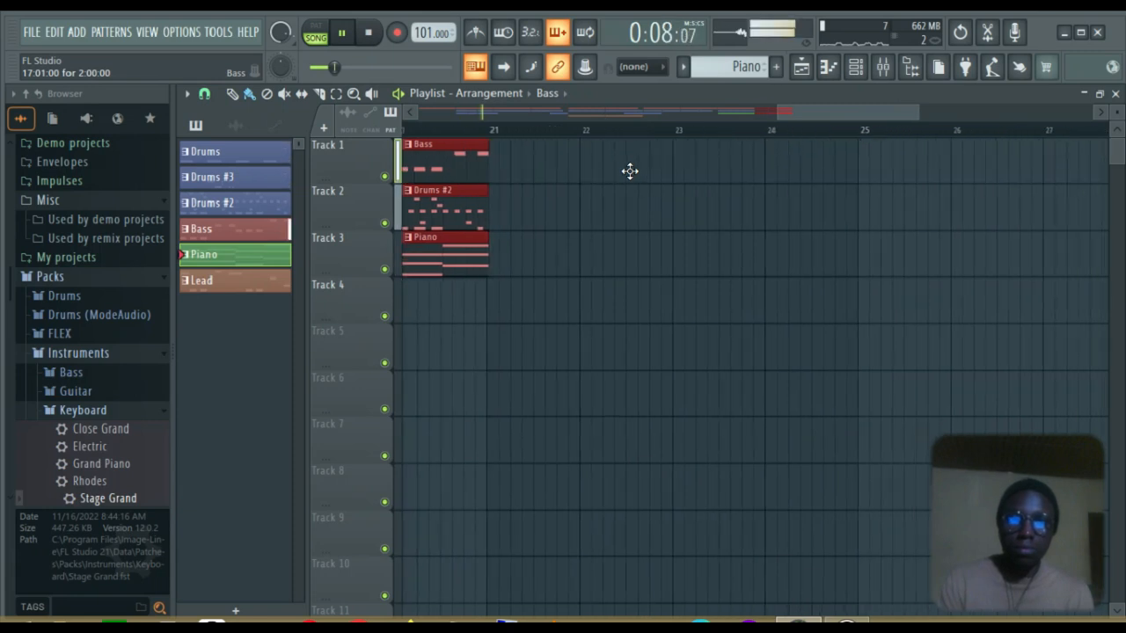
key("ctrl+b")
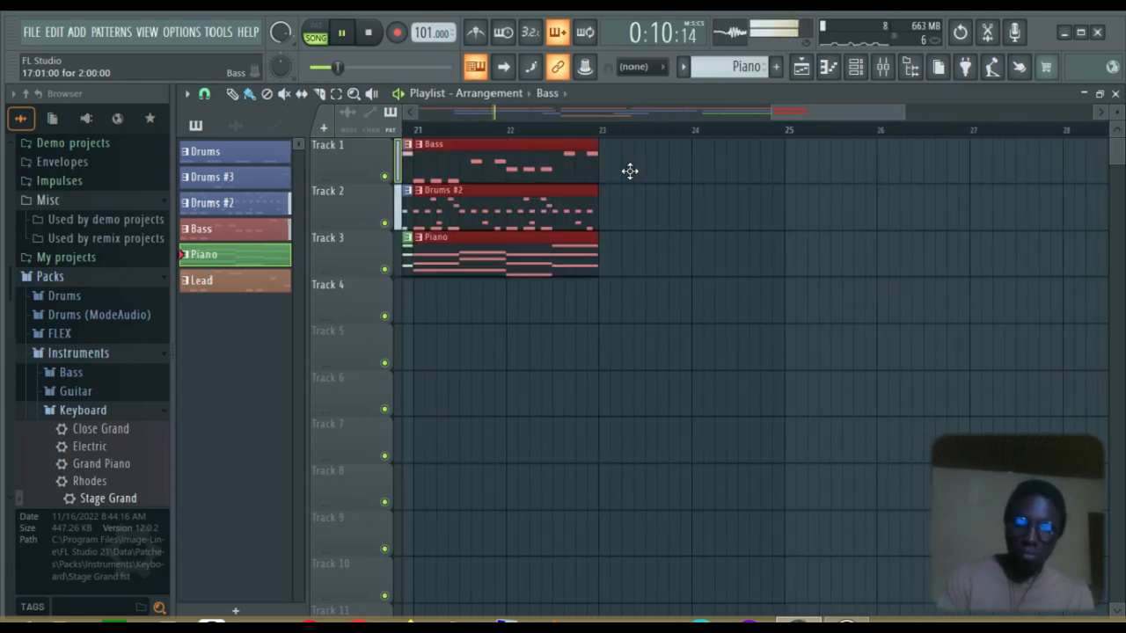
scroll(629, 171, "left", 6)
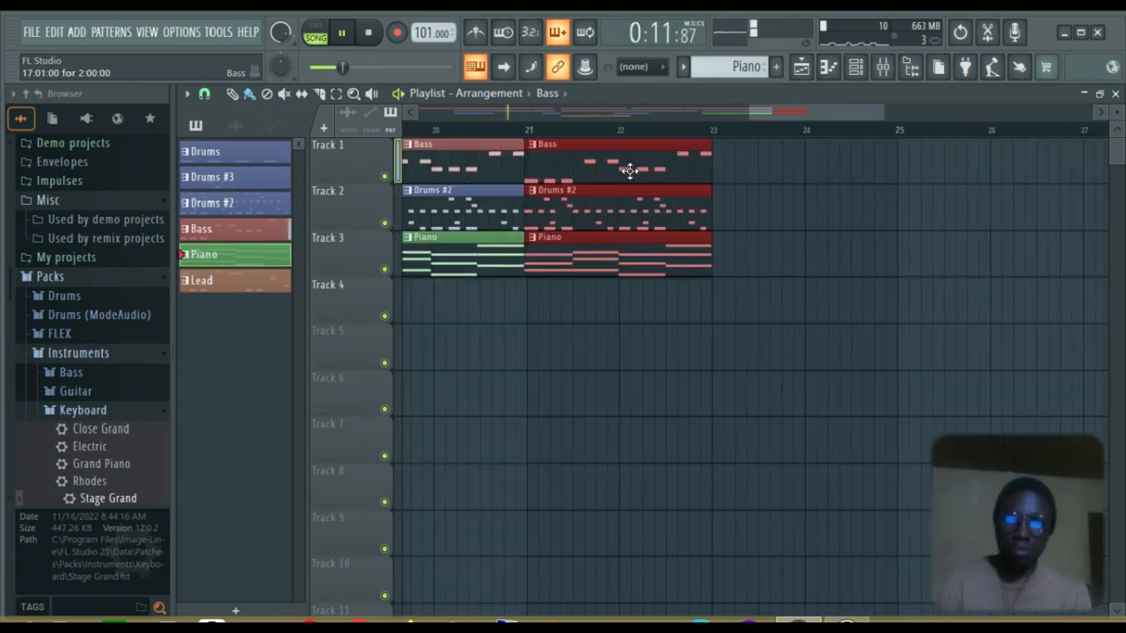
scroll(630, 170, "left", 2)
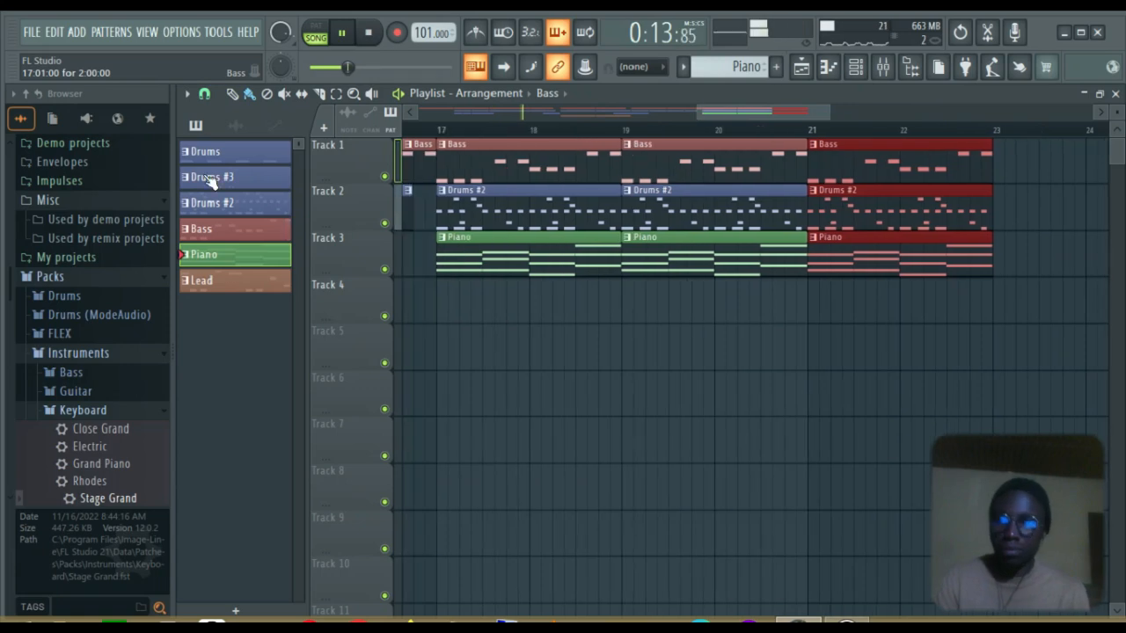
left_click(228, 281)
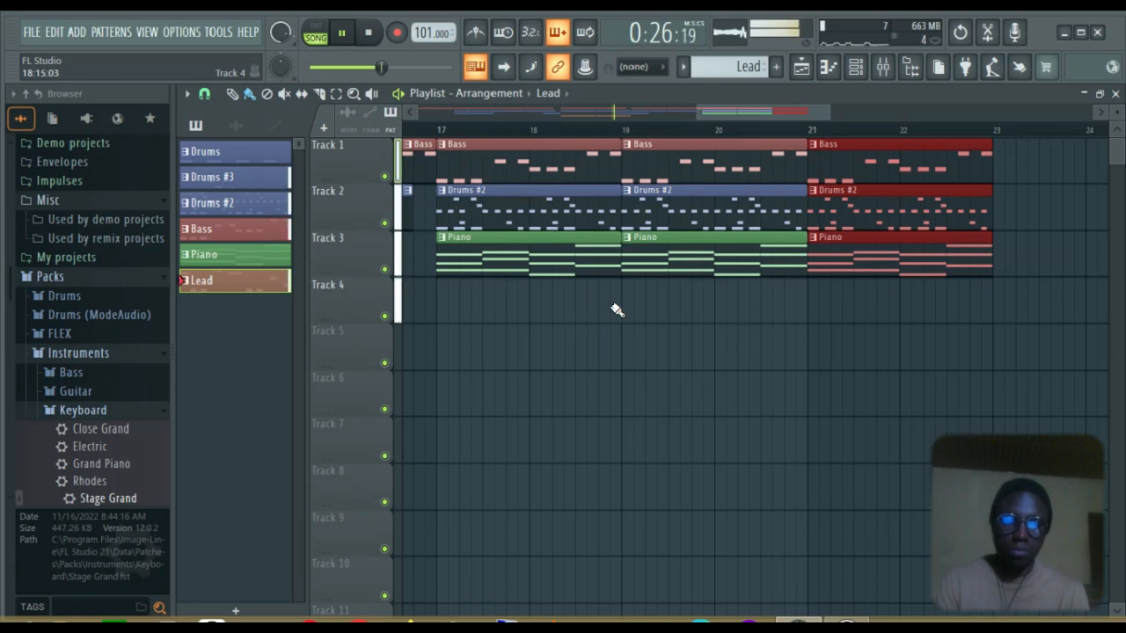
left_click(811, 308)
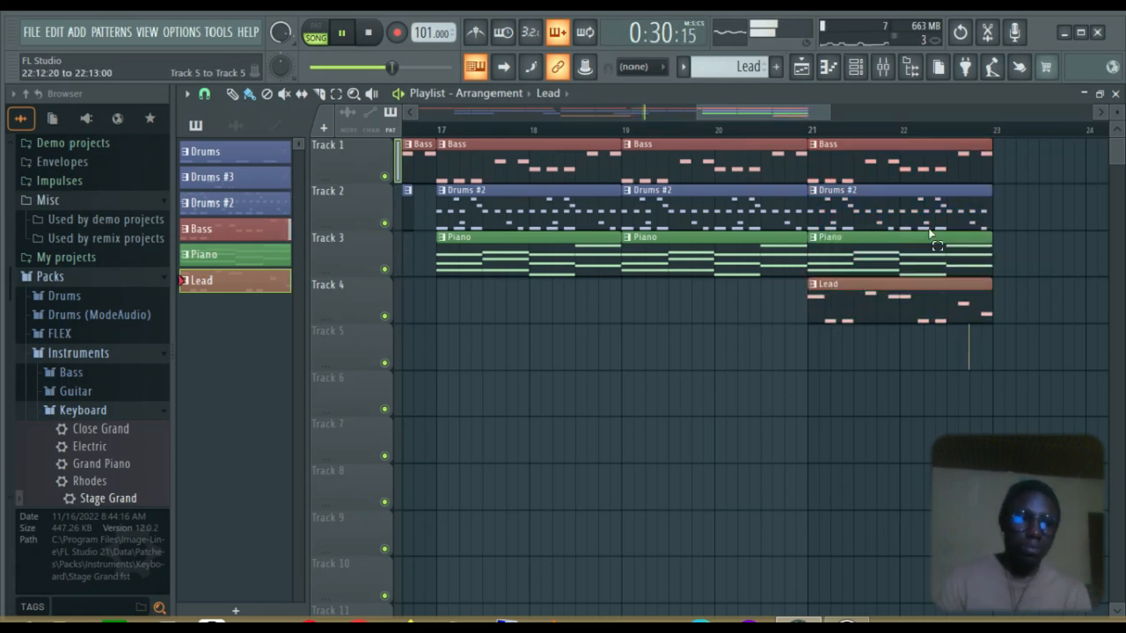
Repeat the bar 21–23 clips into bars 23–25, then the bar 21–25 clips into bars 25–29
left_click_drag(967, 367, 871, 141)
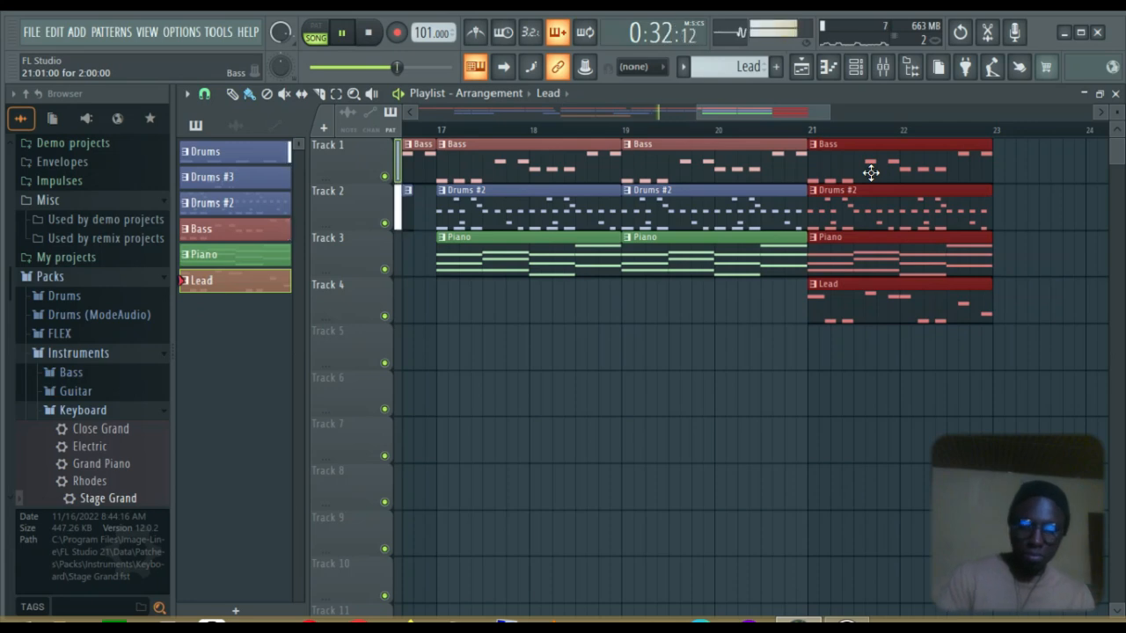
scroll(871, 173, "right", 4)
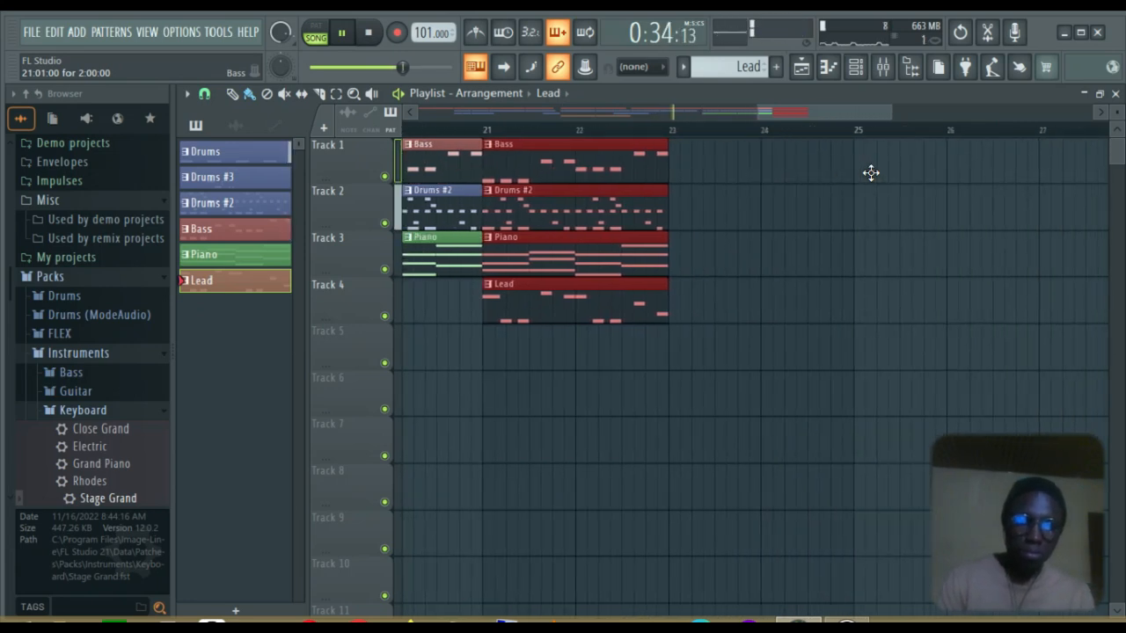
scroll(871, 173, "right", 2)
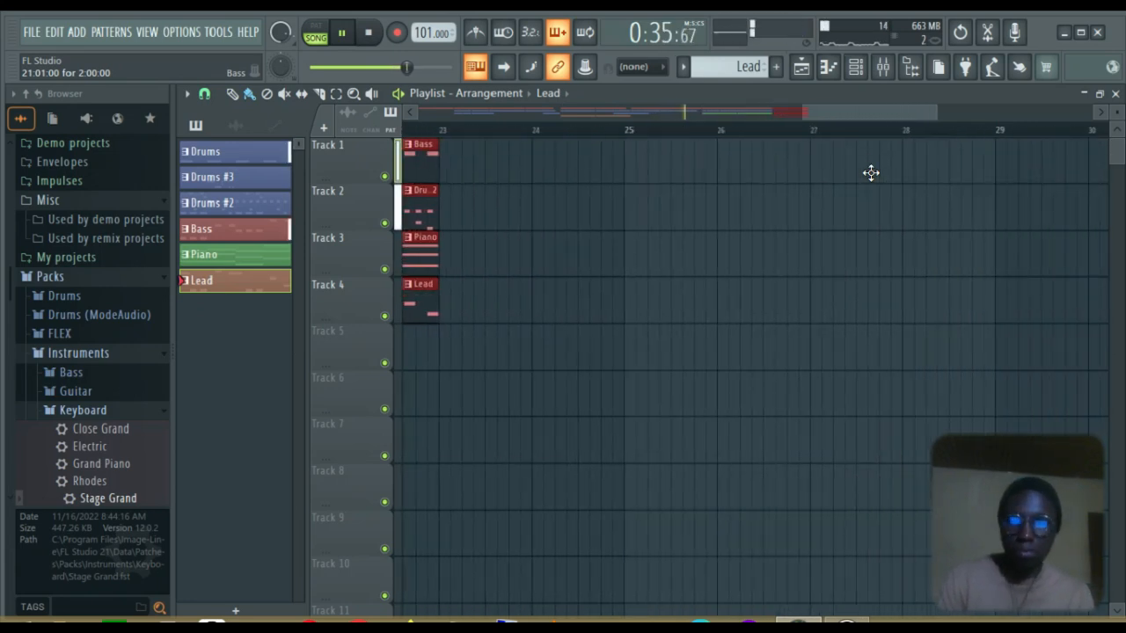
key("ctrl+b")
scroll(871, 172, "left", 3)
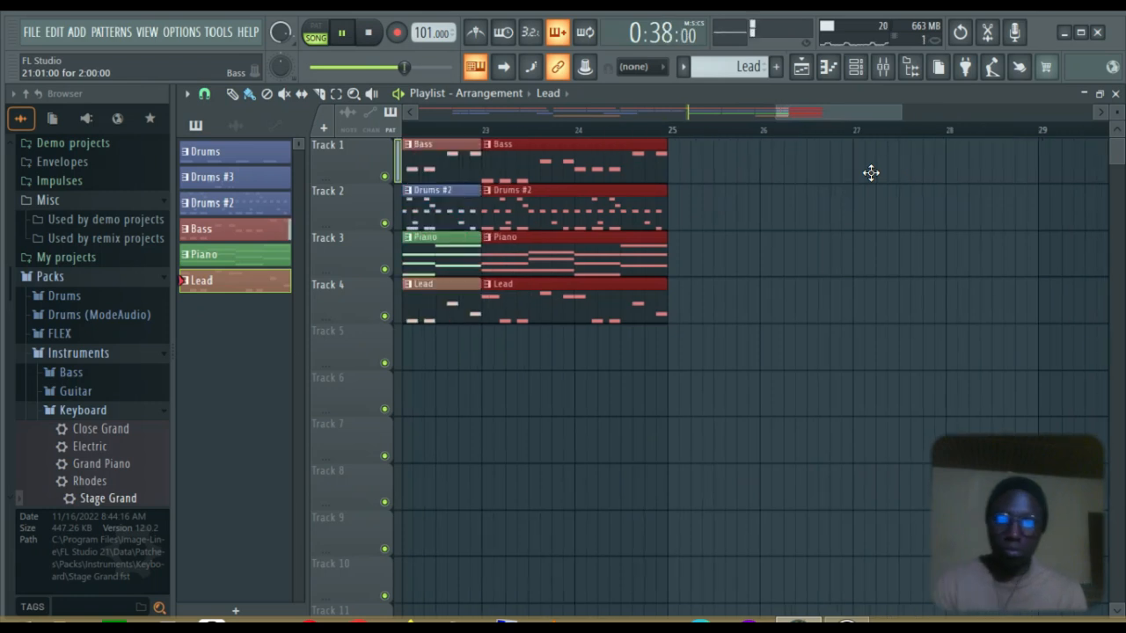
scroll(871, 172, "left", 1)
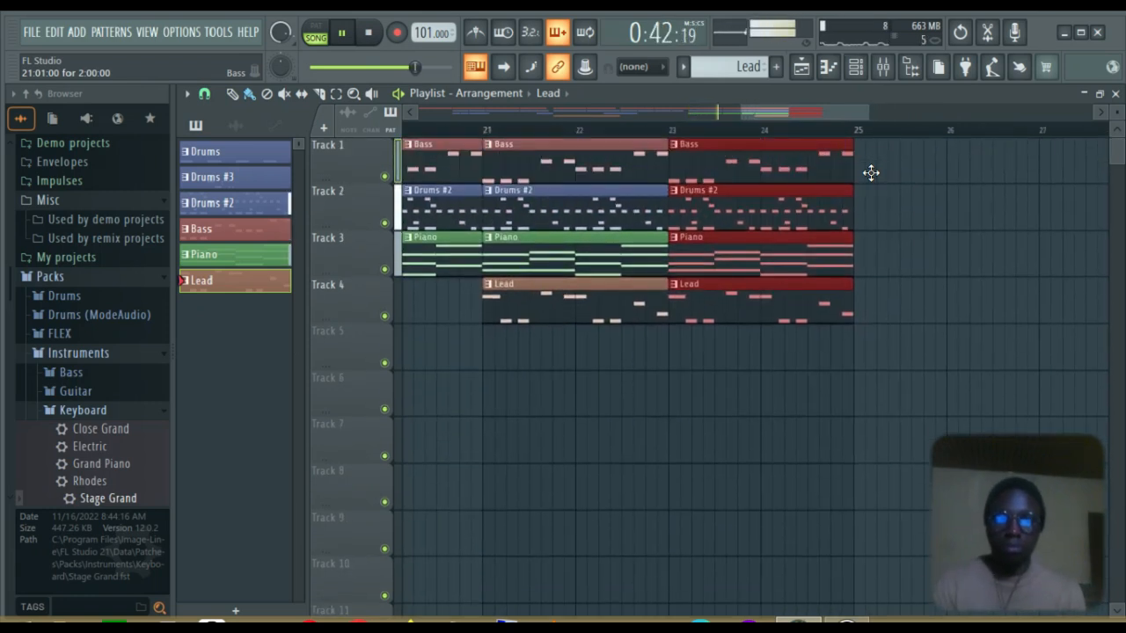
left_click_drag(789, 310, 616, 137)
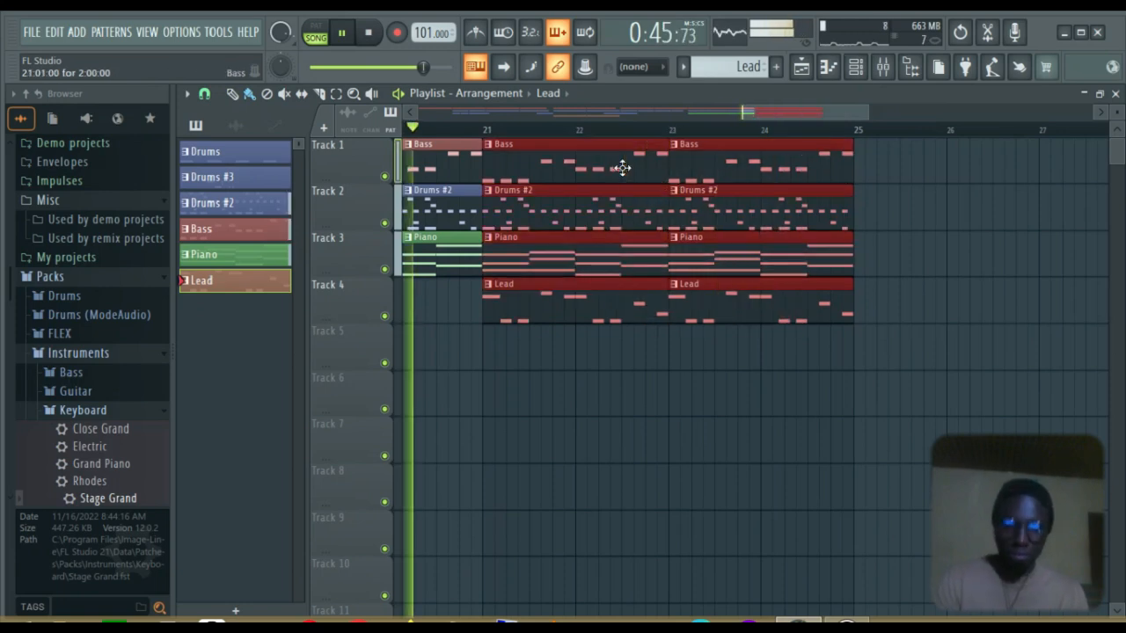
scroll(622, 168, "right", 4)
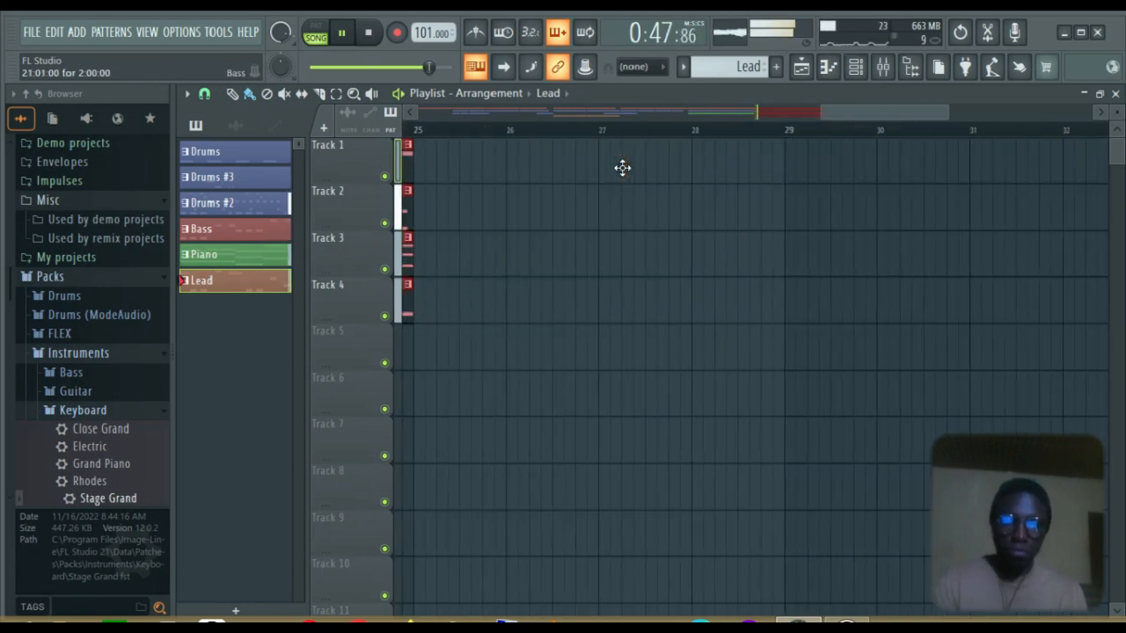
key("ctrl+b")
scroll(623, 168, "left", 6)
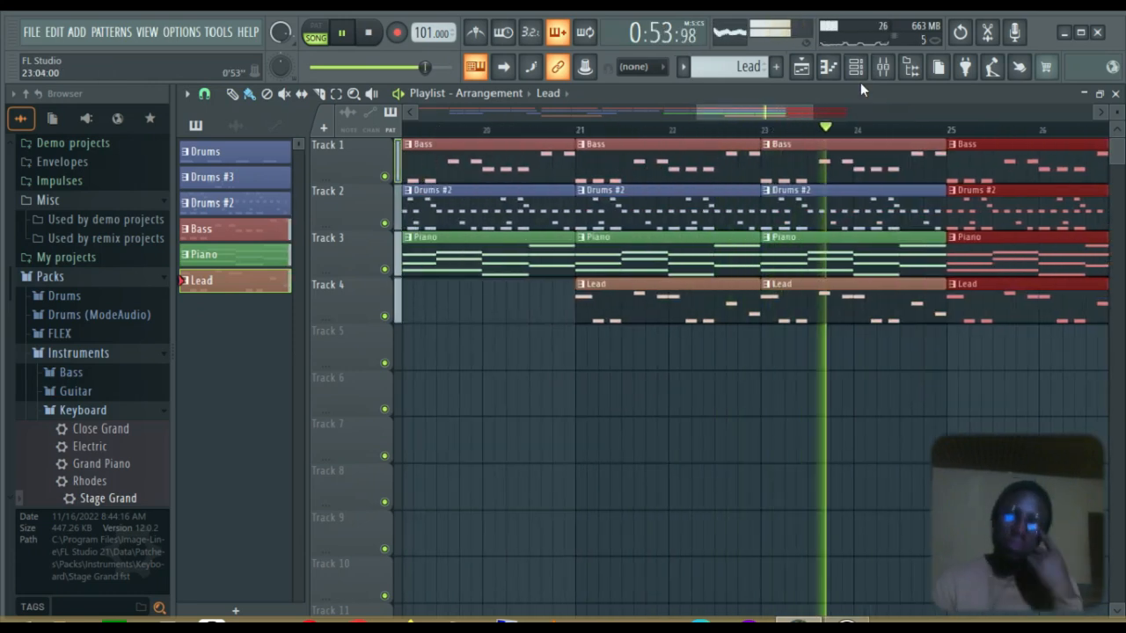
Shift the Piano pattern's chords down one octave to C5–G#5 in the Piano Roll
double_click(212, 255)
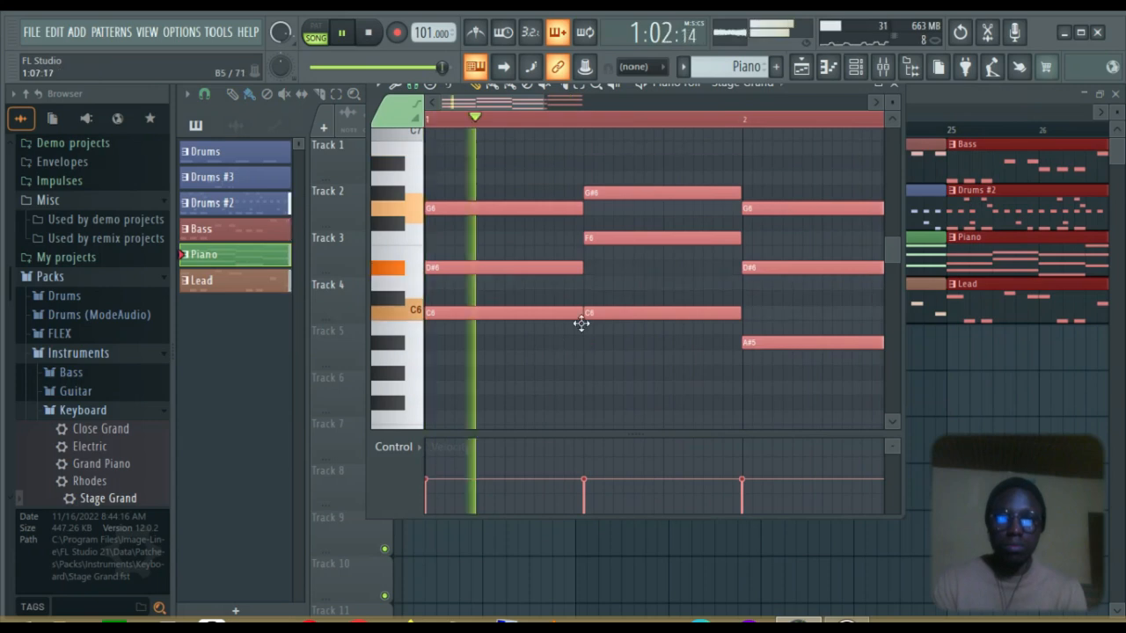
key("ctrl+Down")
key("ctrl+Down")
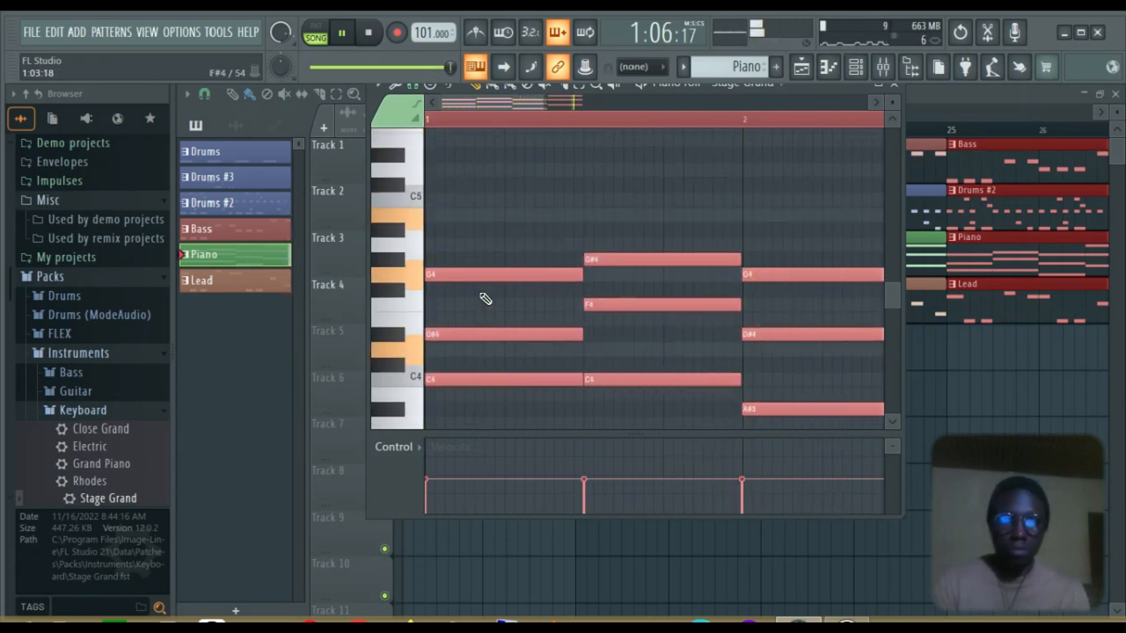
key("ctrl+Up")
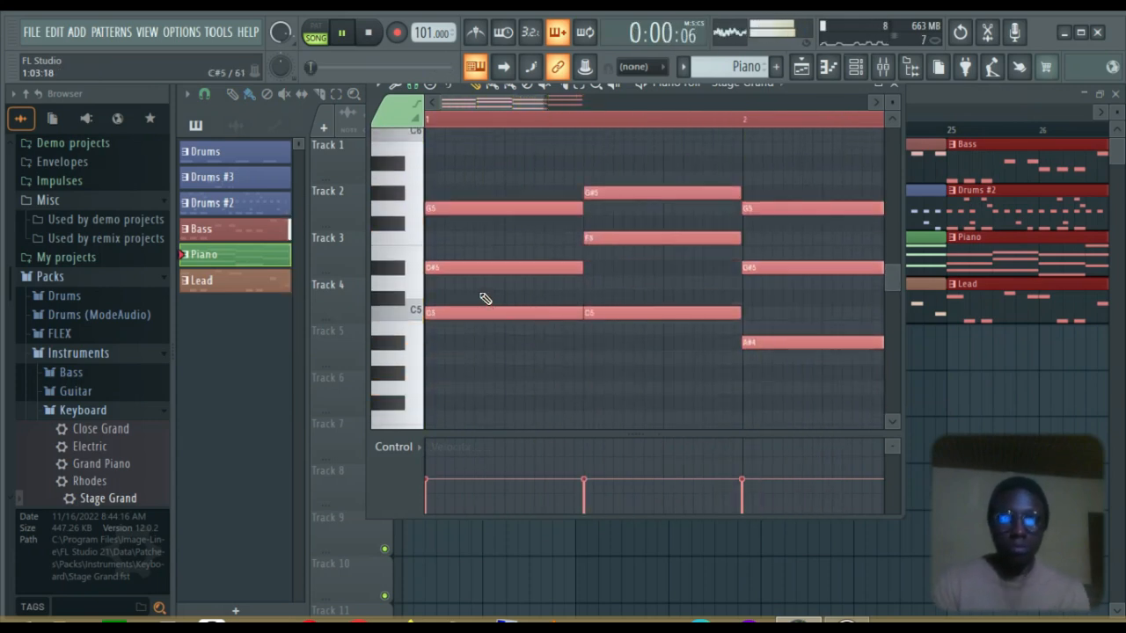
left_click(895, 91)
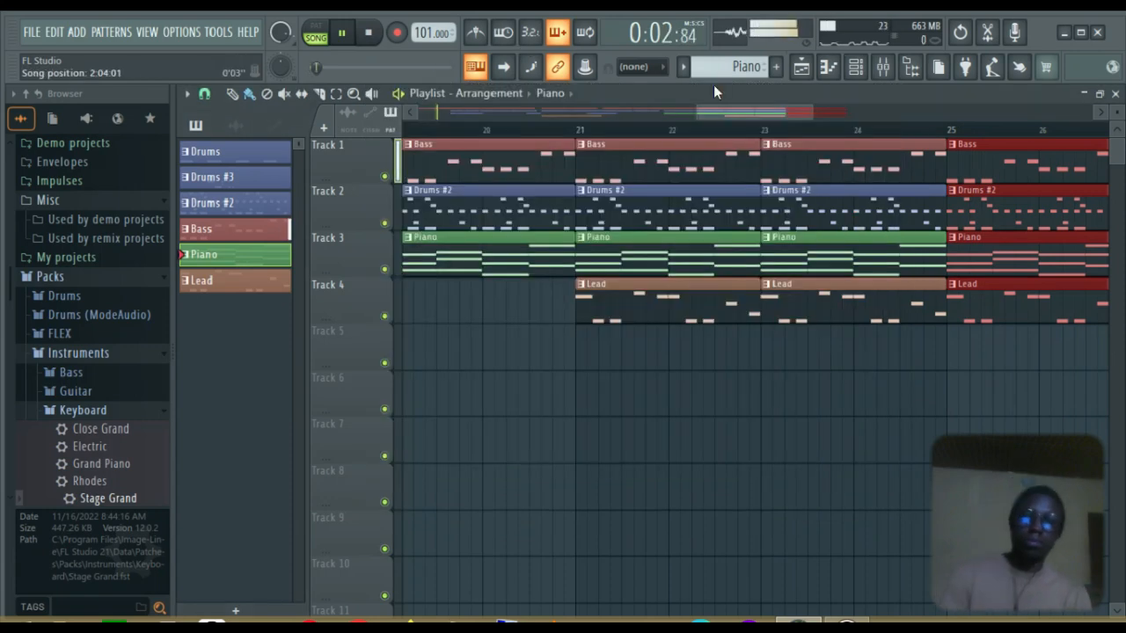
Set the song position near bar 29, then scroll the playlist back toward the start
key("space")
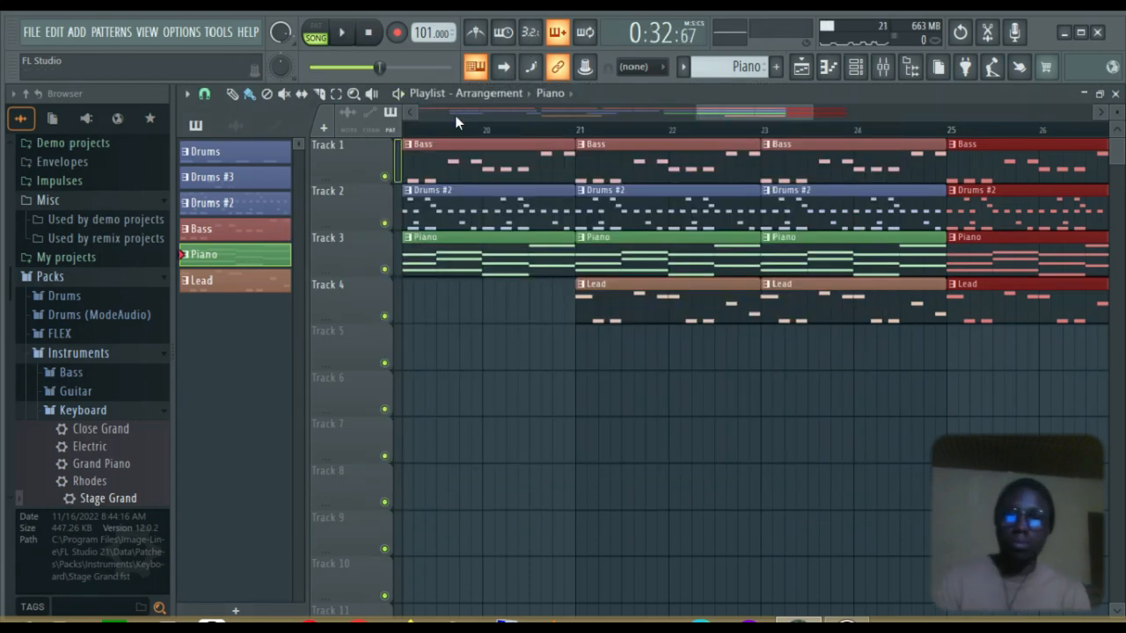
left_click_drag(729, 106, 813, 105)
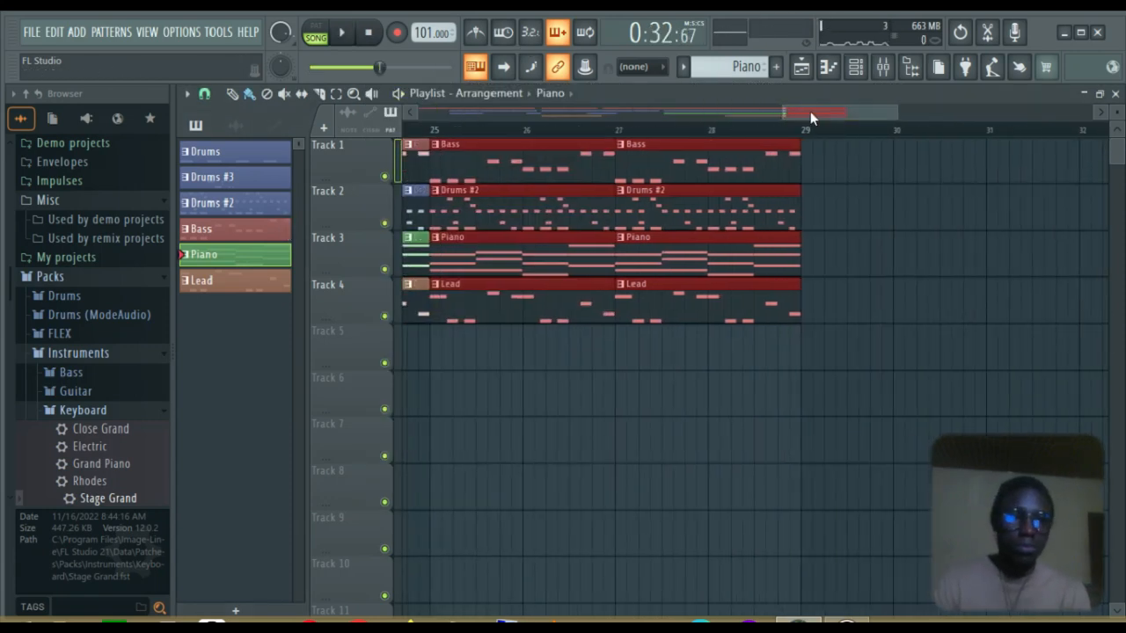
left_click(802, 129)
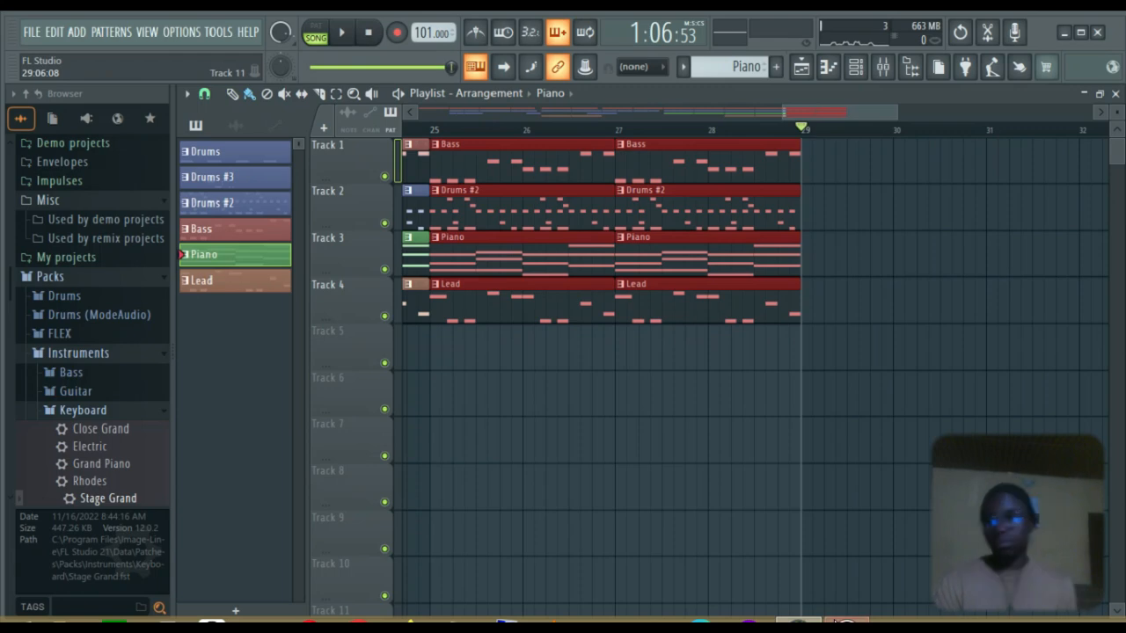
mouse_move(835, 621)
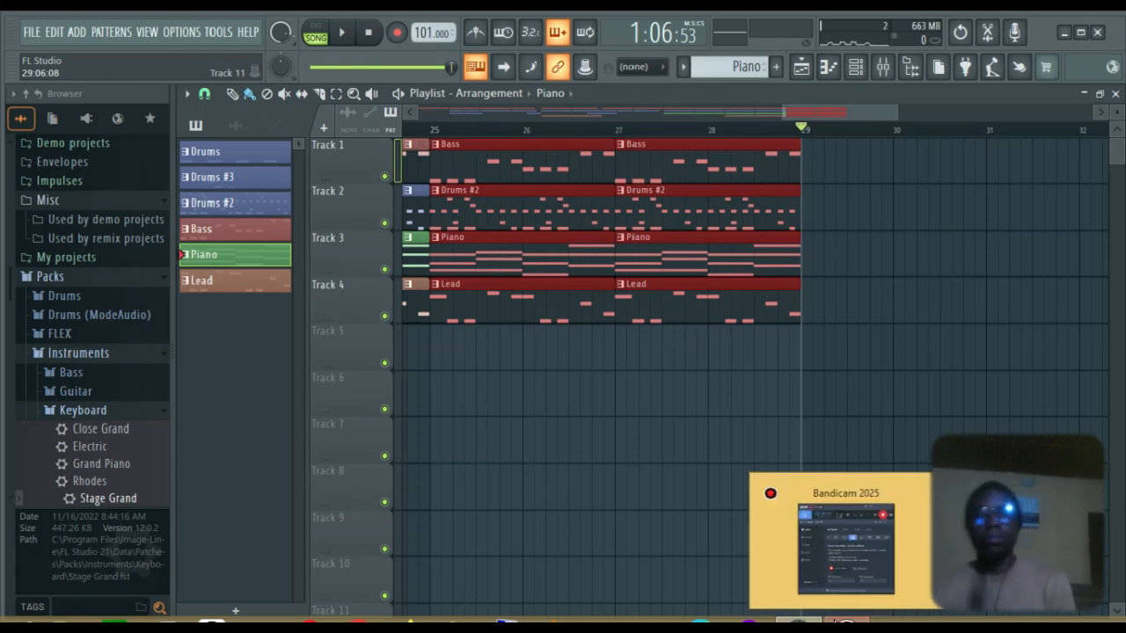
left_click_drag(820, 112, 499, 110)
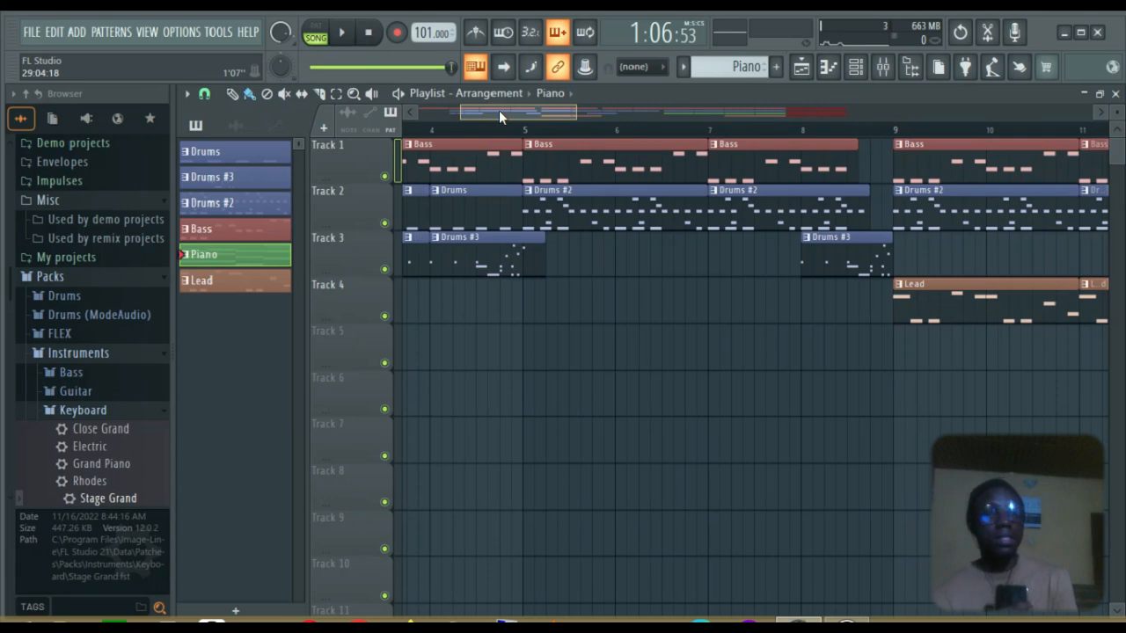
View the project credits and info from OPTIONS > Project info, then close the dialog
left_click(182, 34)
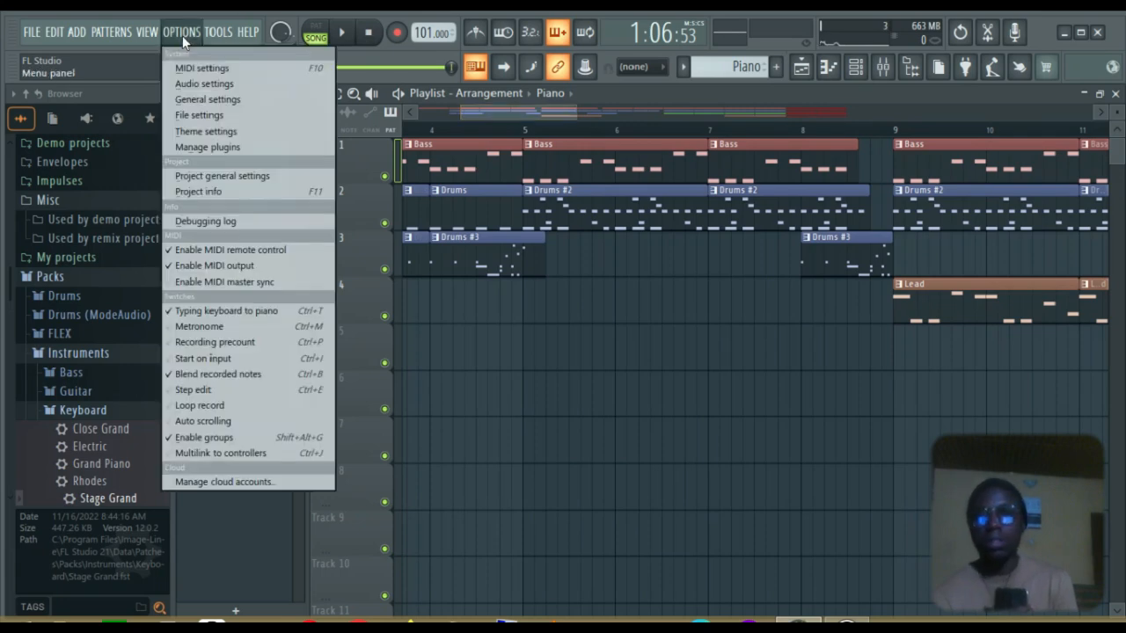
left_click(202, 191)
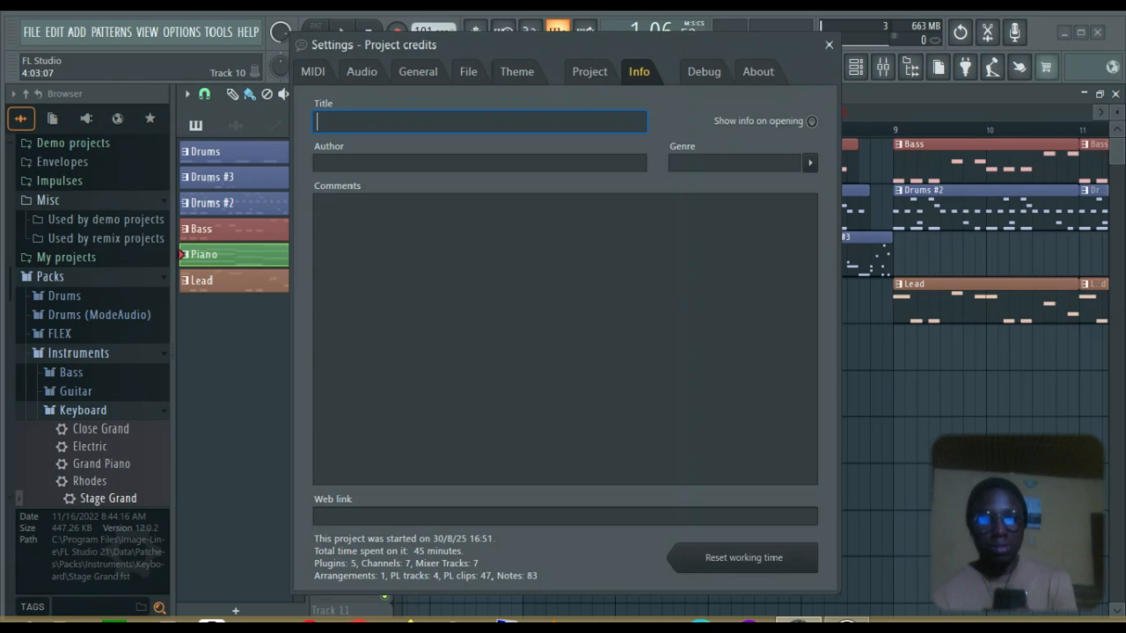
key("F6")
left_click(828, 44)
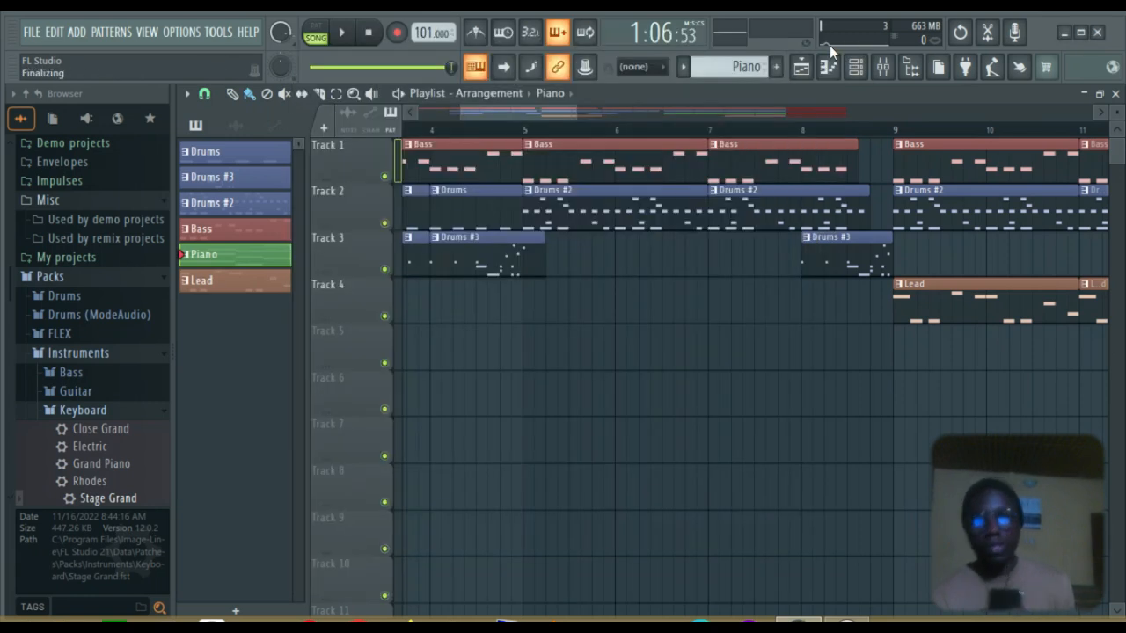